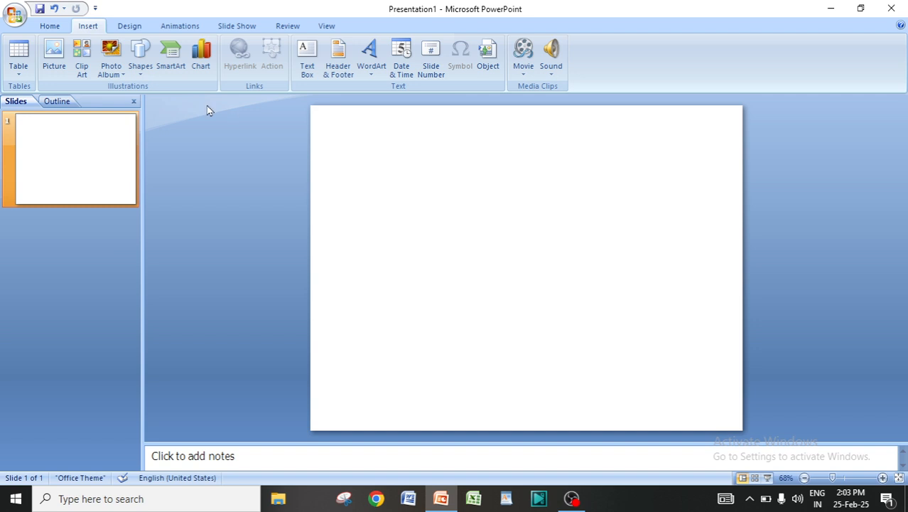
Step: Insert the picture of Tom and Jerry in cinema seats from the Downloads folder onto slide 1
click(55, 65)
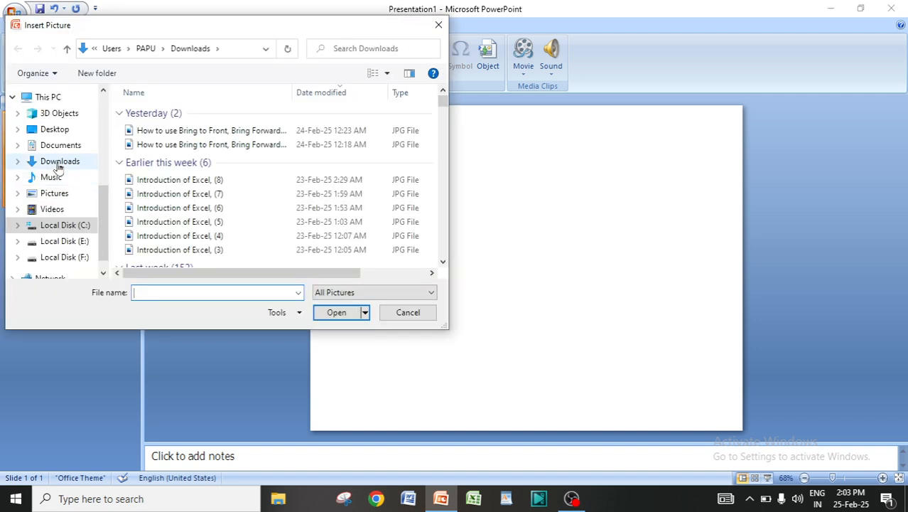
click(58, 162)
scroll(178, 193, down, 4)
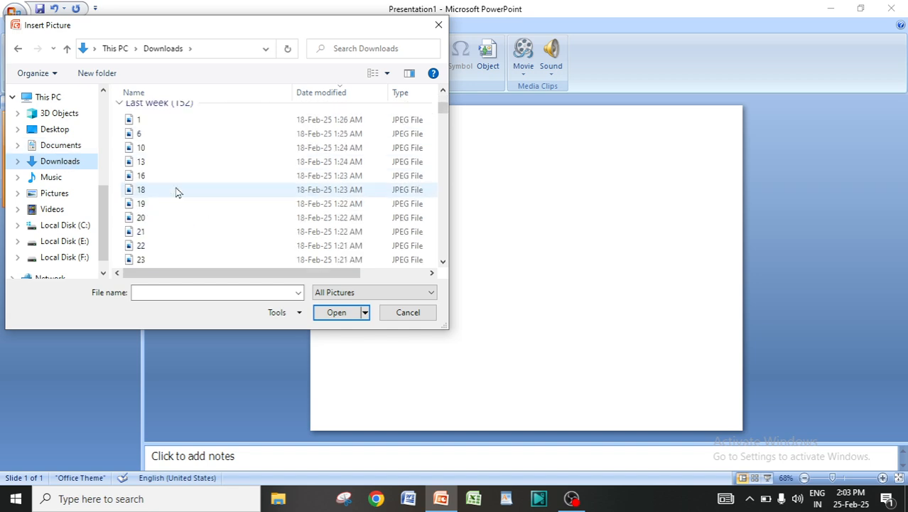
scroll(178, 192, down, 8)
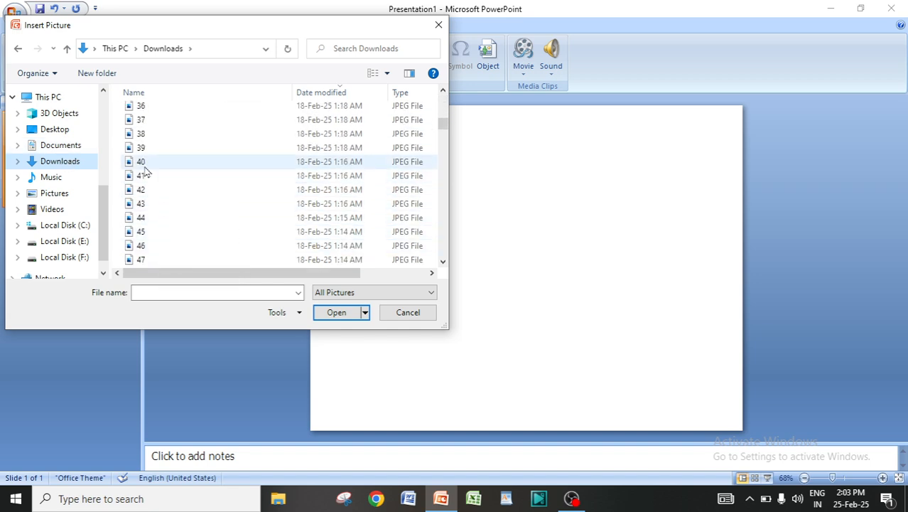
click(143, 166)
click(335, 312)
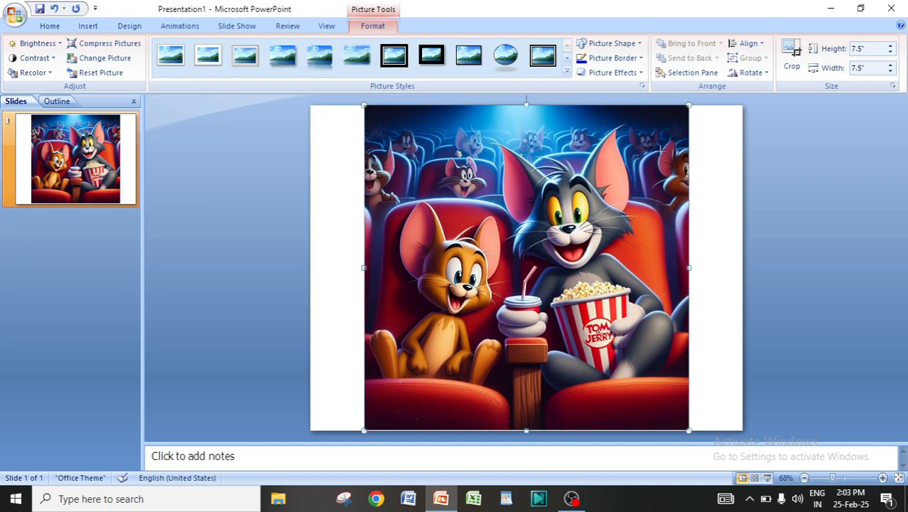
Step: Shrink the cinema picture on slide 1 proportionally and move it up so white margins surround it
drag(661, 150, 646, 176)
click(700, 244)
click(550, 246)
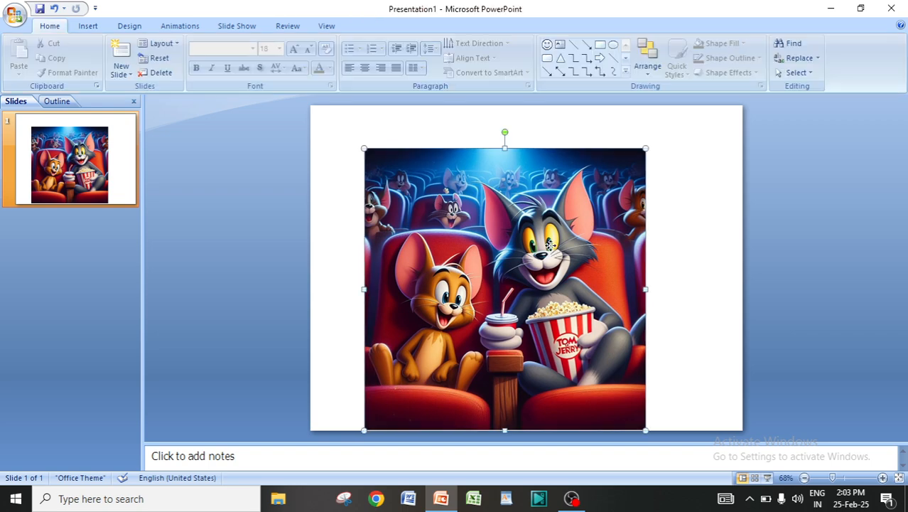
drag(551, 246, 557, 213)
click(664, 233)
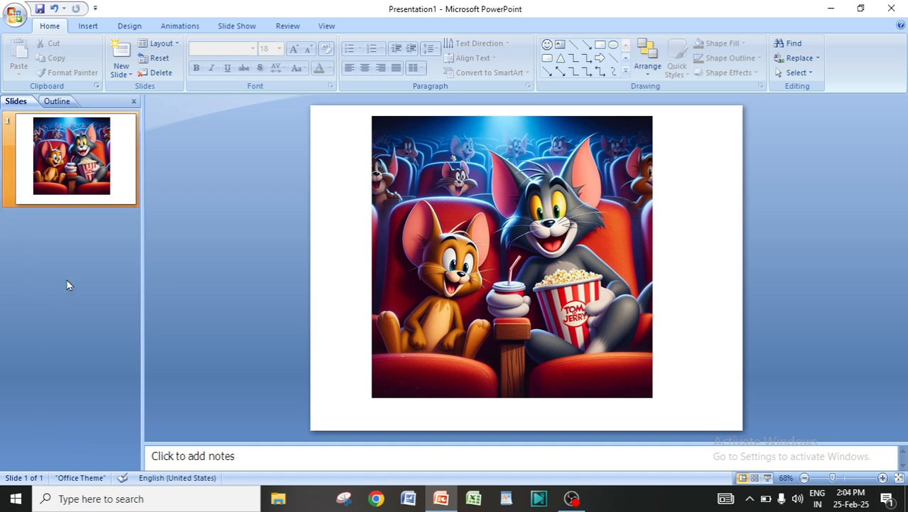
Step: Add four new slides with the Blank layout after slide 1
click(122, 74)
click(144, 285)
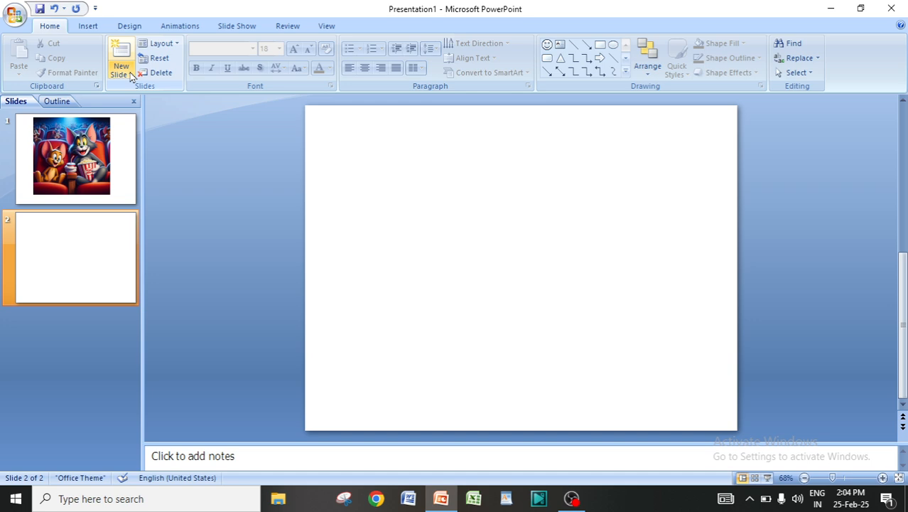
click(130, 76)
click(148, 286)
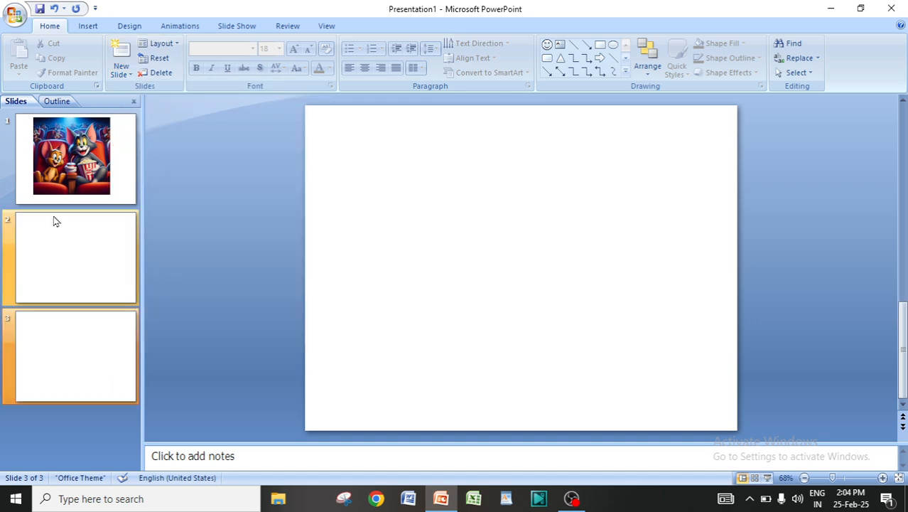
click(123, 74)
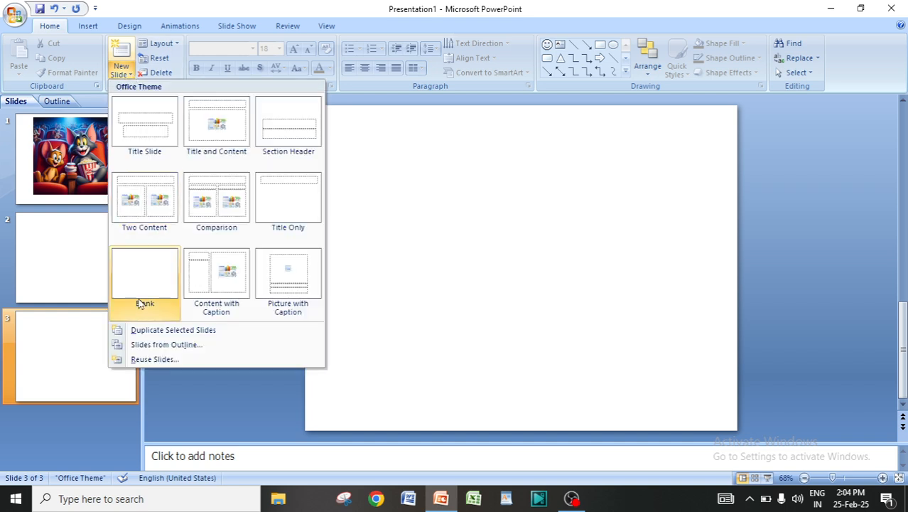
click(141, 292)
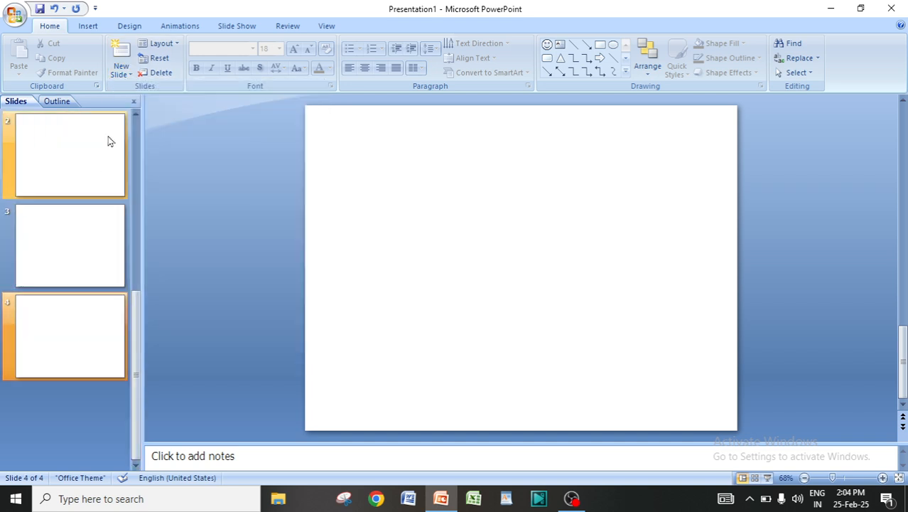
click(130, 73)
click(145, 293)
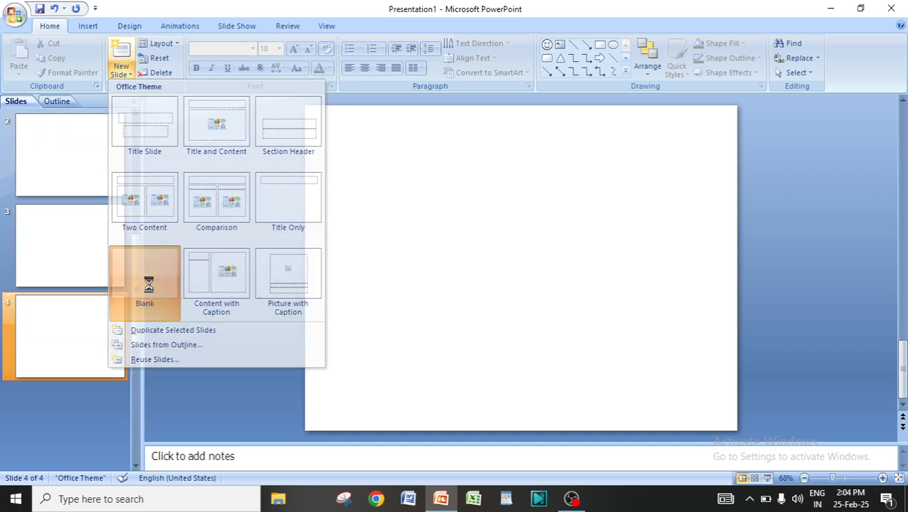
Step: Insert picture 68 from the Downloads folder on slide 2 and shrink it to about 6.83" high by 7.57" wide, centred on the slide
drag(133, 324, 141, 182)
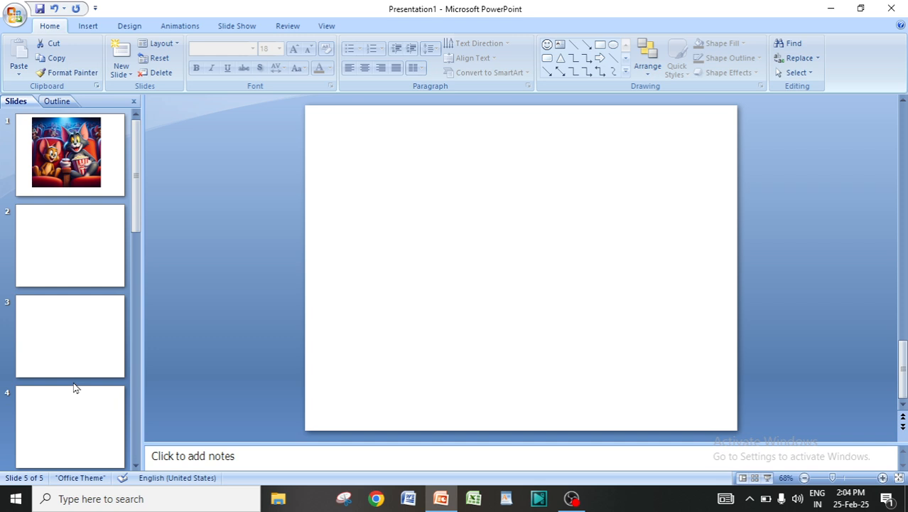
click(62, 239)
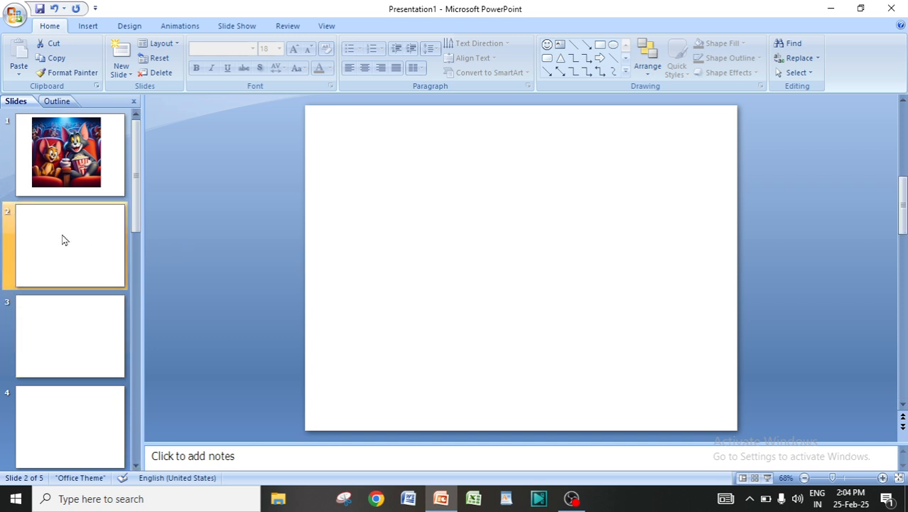
click(90, 26)
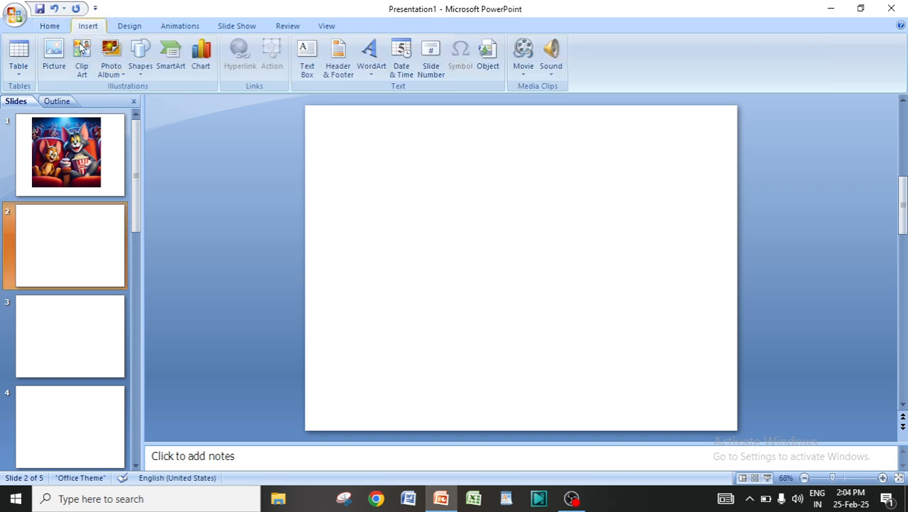
click(55, 55)
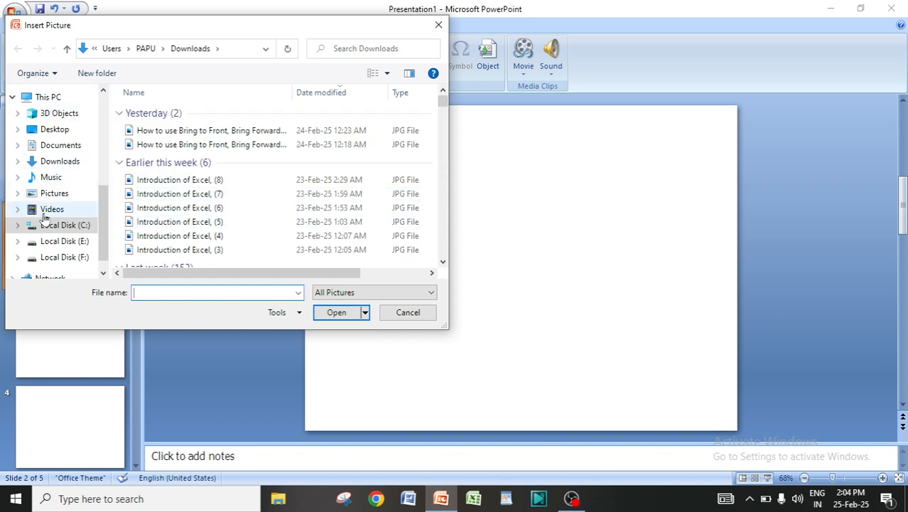
click(60, 165)
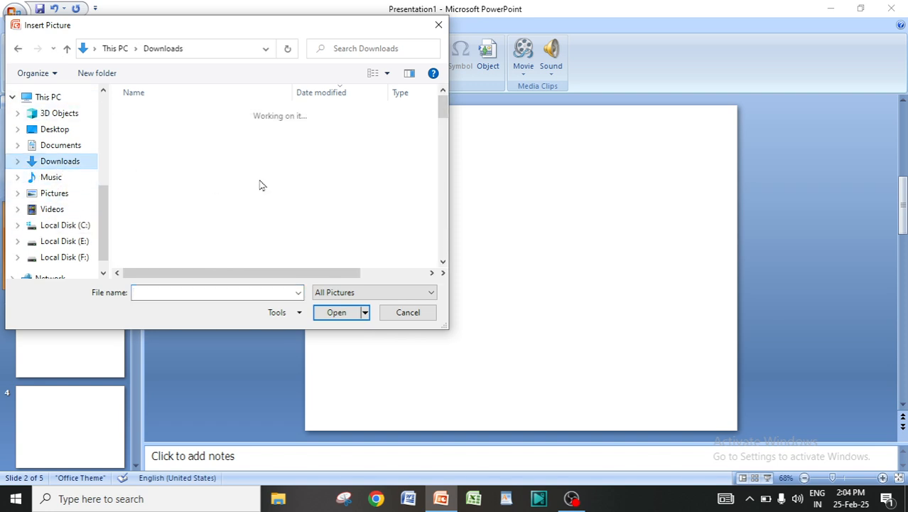
scroll(158, 203, down, 15)
scroll(158, 203, down, 8)
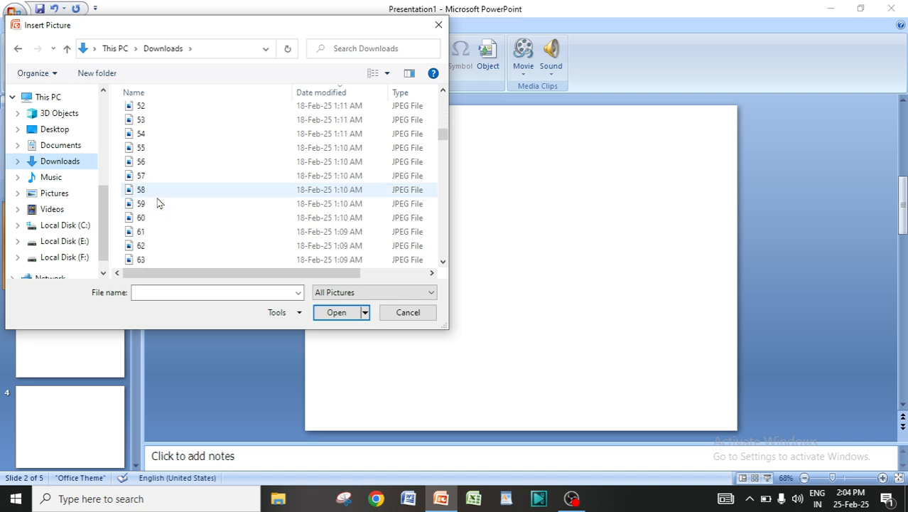
click(146, 204)
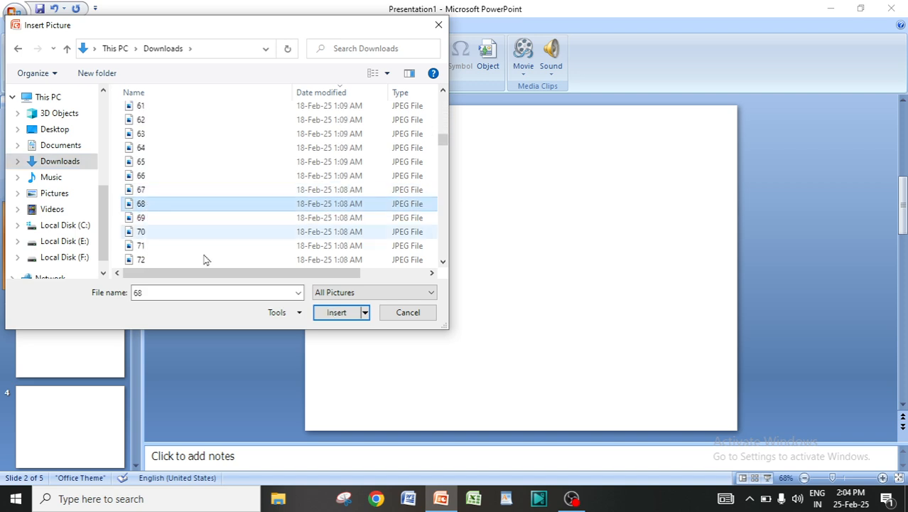
click(332, 314)
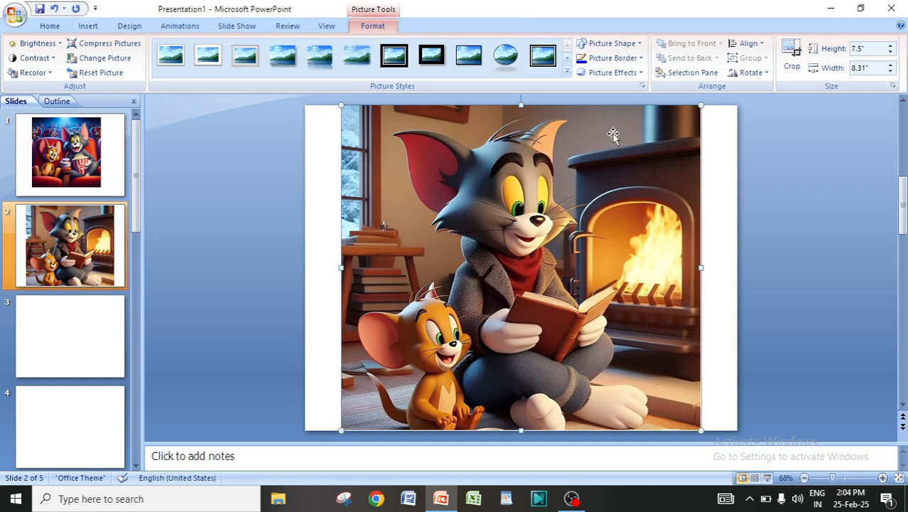
drag(701, 106, 669, 133)
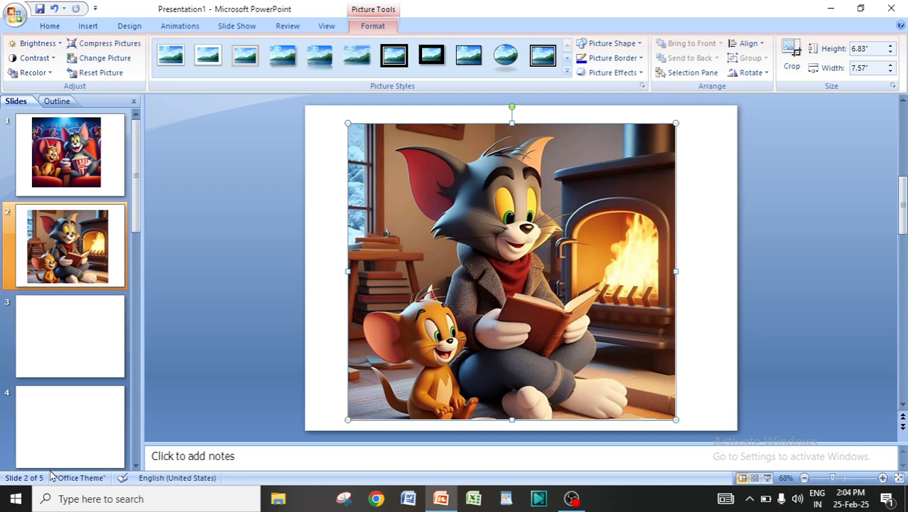
Step: Insert picture 70 from the Downloads folder onto blank slide 3
click(68, 356)
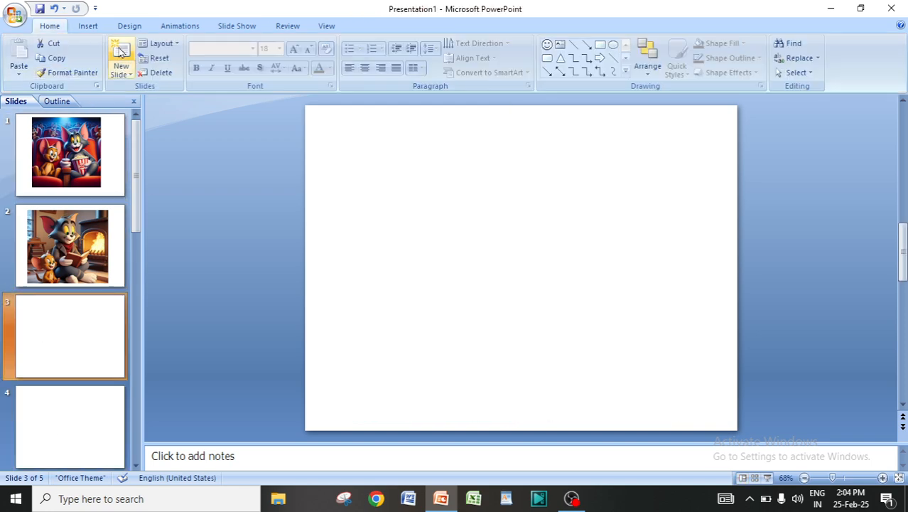
click(90, 26)
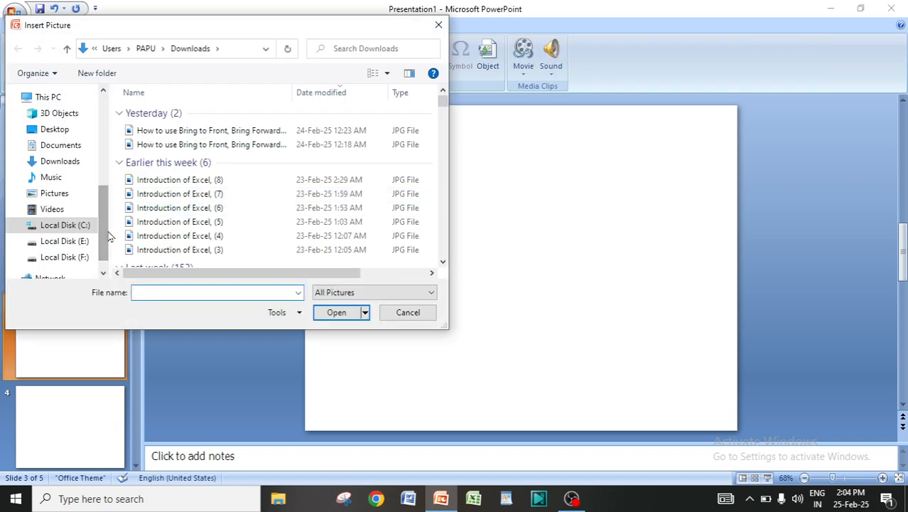
scroll(204, 207, down, 20)
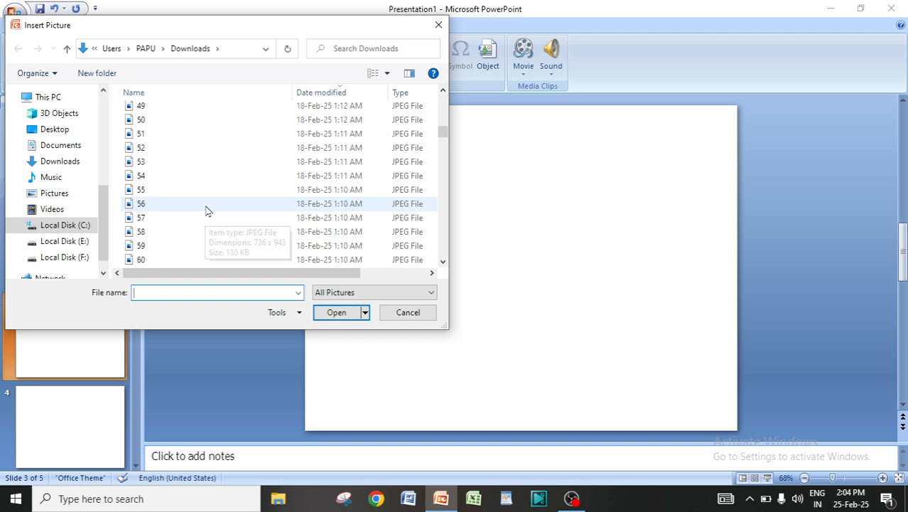
click(153, 233)
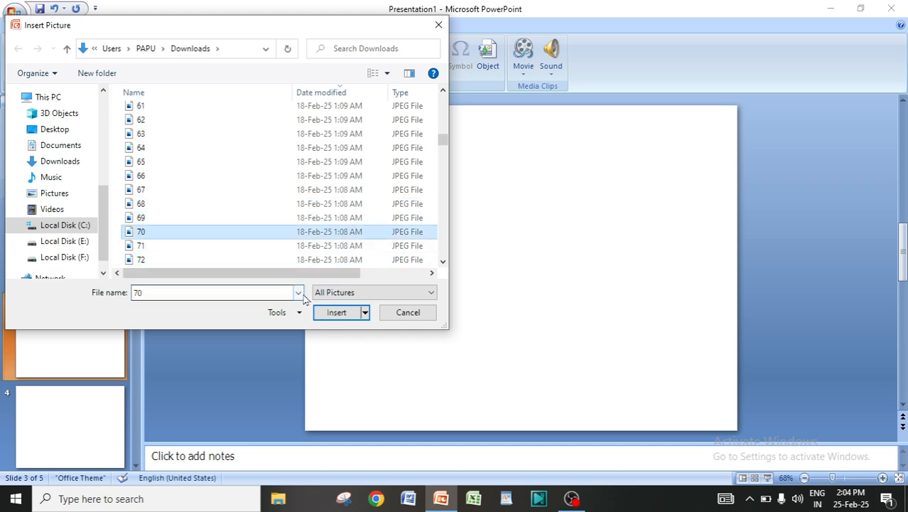
click(336, 313)
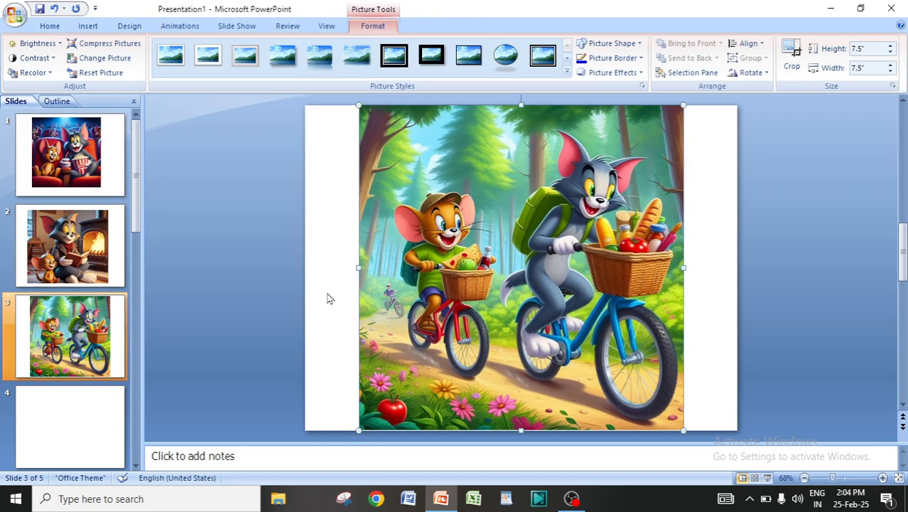
click(695, 219)
Step: Insert picture 59 from the Downloads folder onto blank slide 4
click(65, 421)
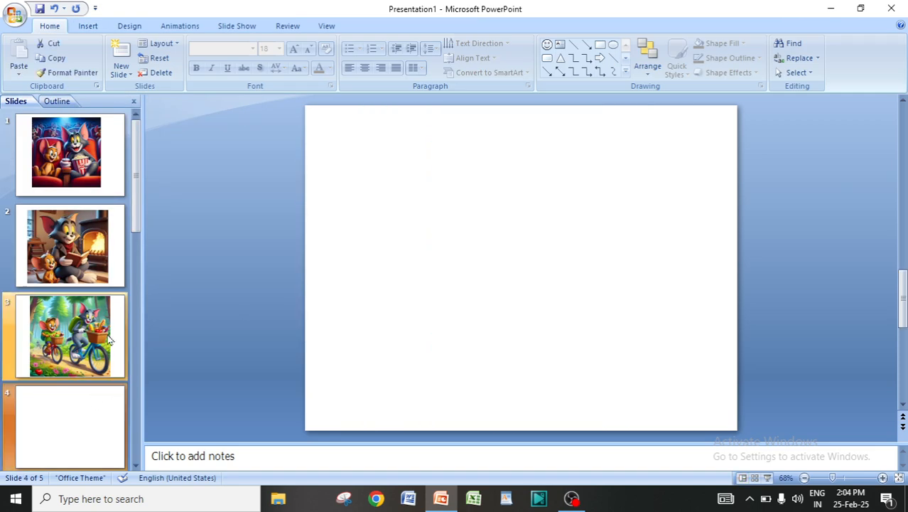
click(89, 26)
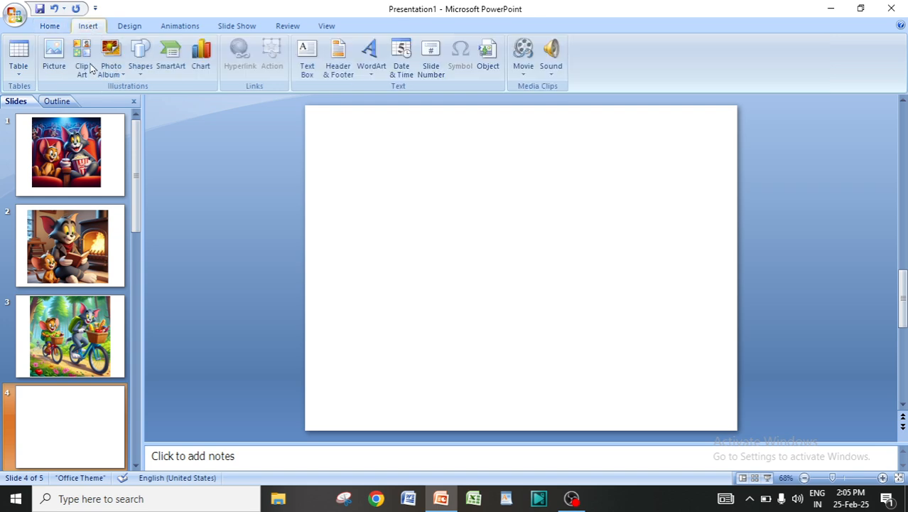
click(53, 57)
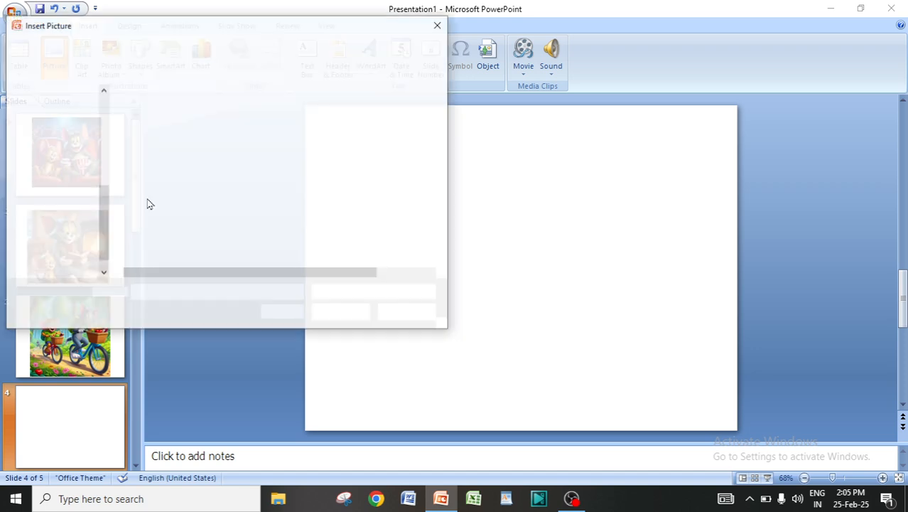
click(67, 163)
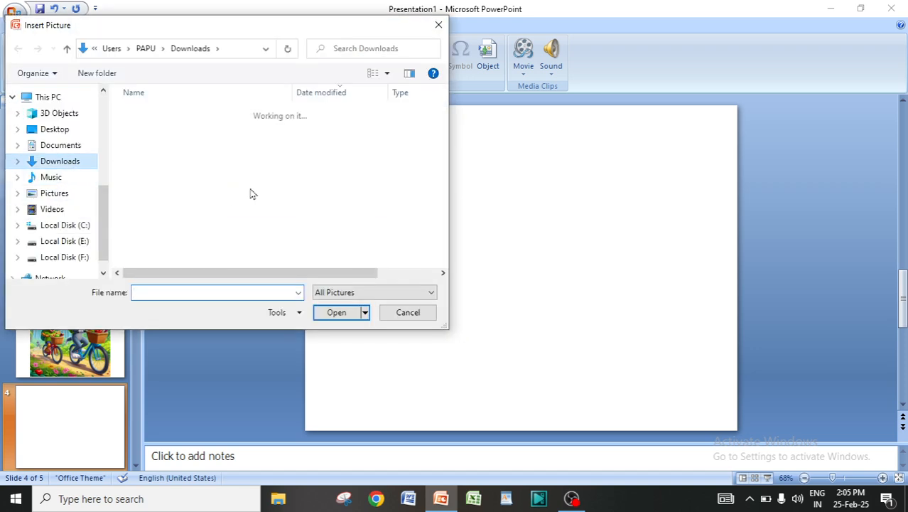
scroll(251, 193, down, 5)
scroll(260, 193, down, 9)
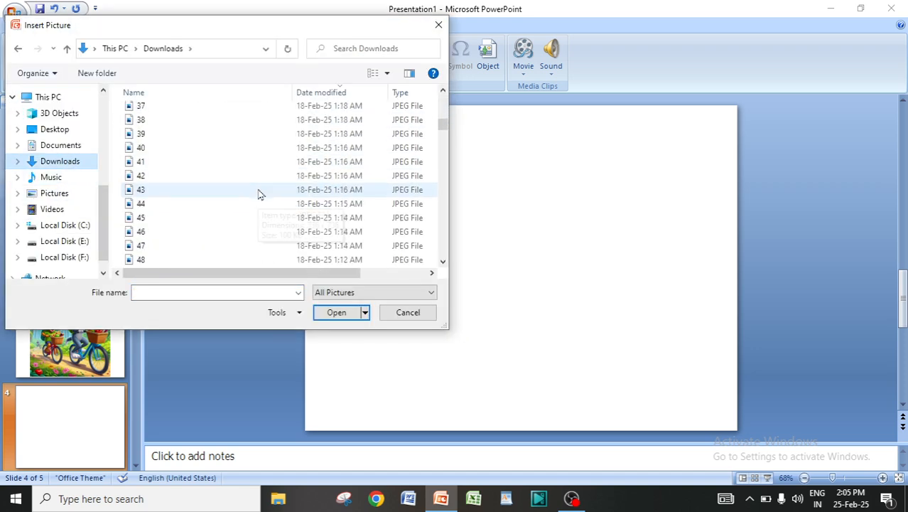
click(154, 233)
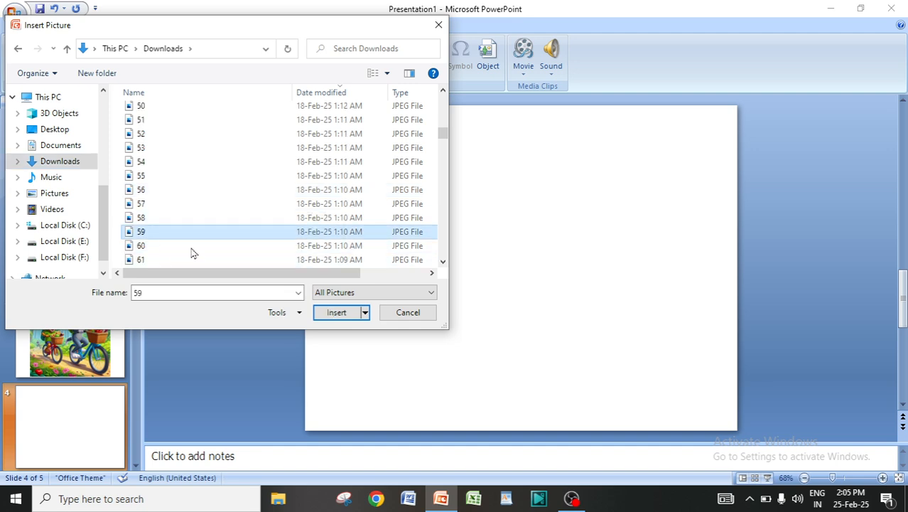
click(335, 311)
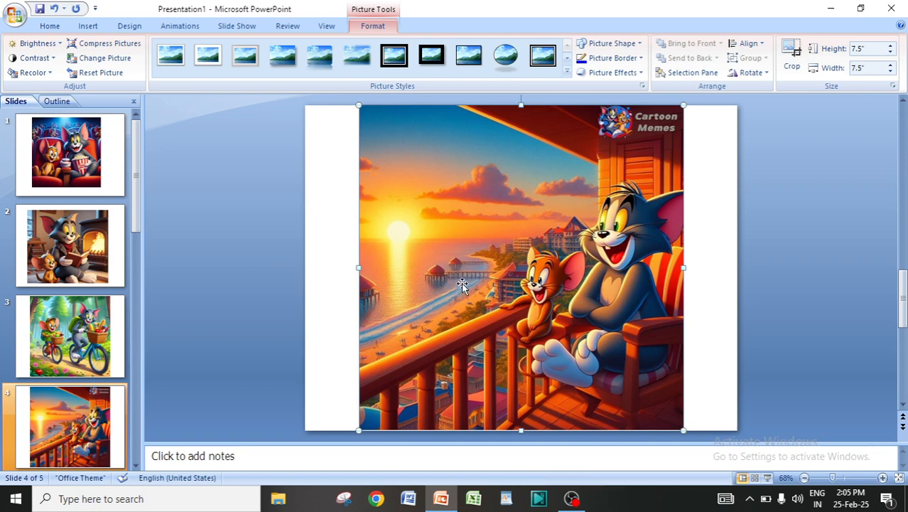
click(706, 265)
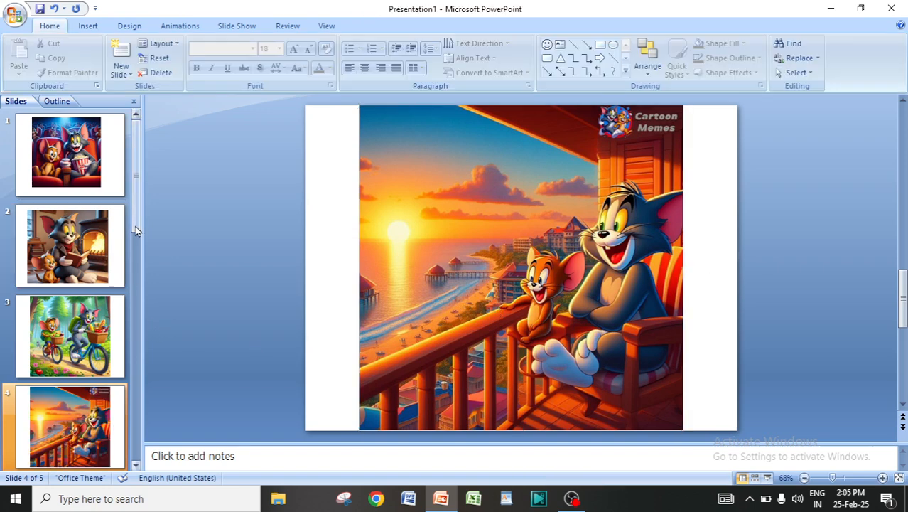
Step: Insert picture 76 from the Downloads folder onto blank slide 5
scroll(138, 234, down, 2)
click(64, 403)
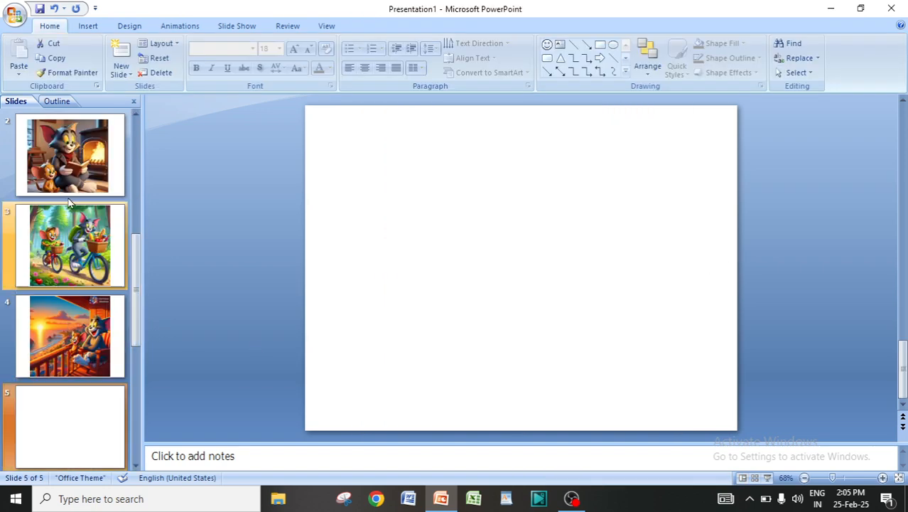
click(87, 27)
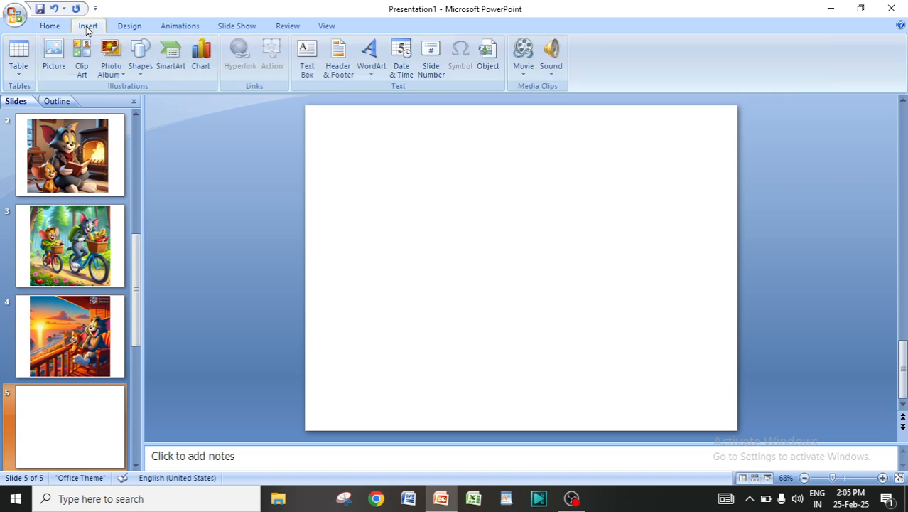
click(53, 55)
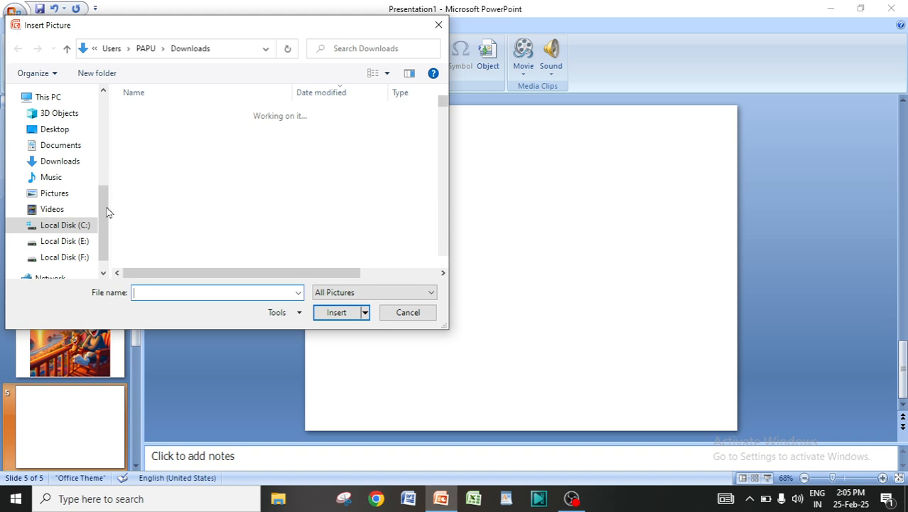
click(60, 161)
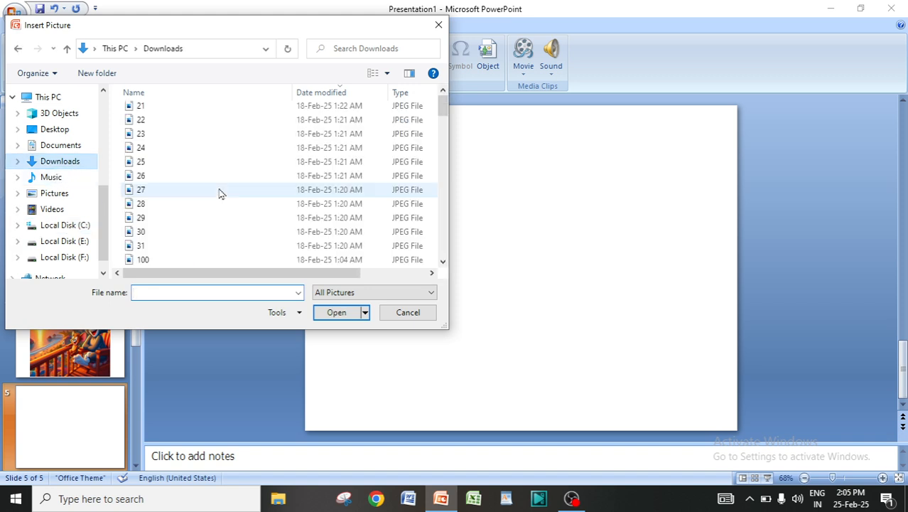
scroll(217, 192, down, 7)
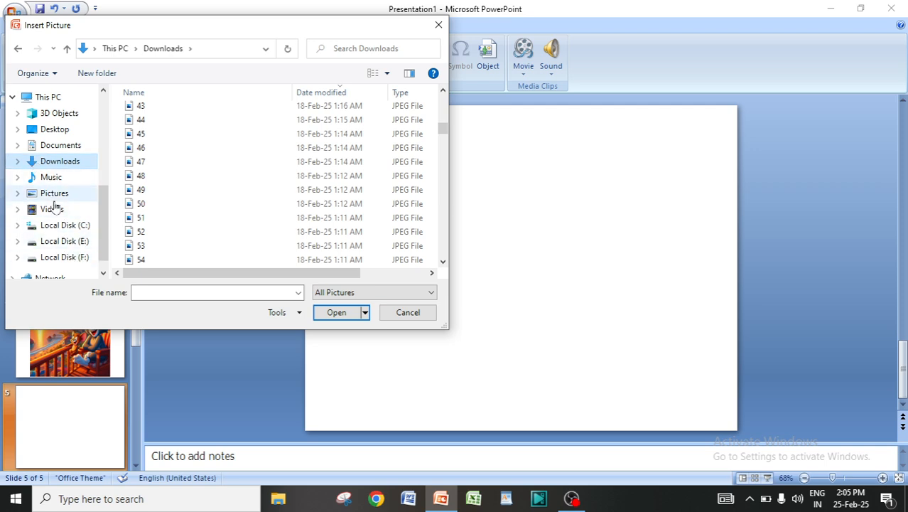
scroll(242, 183, down, 5)
scroll(242, 184, down, 3)
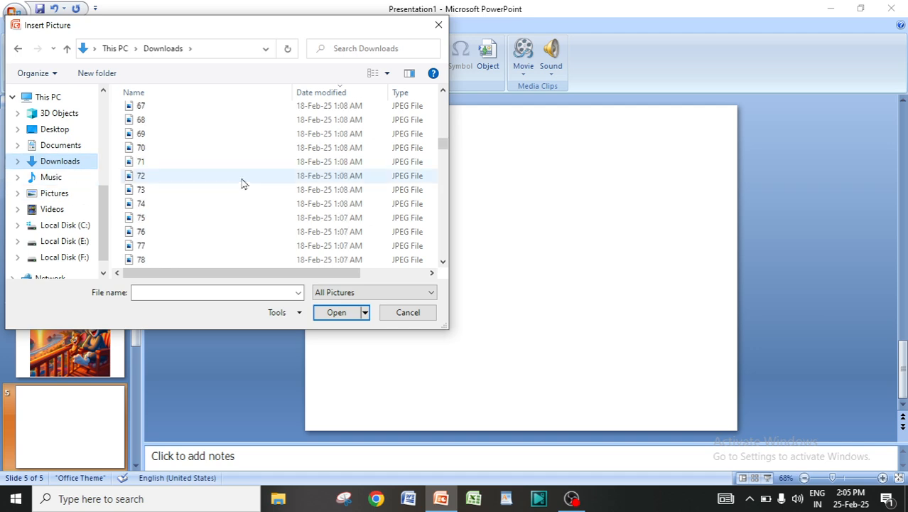
click(146, 232)
click(336, 312)
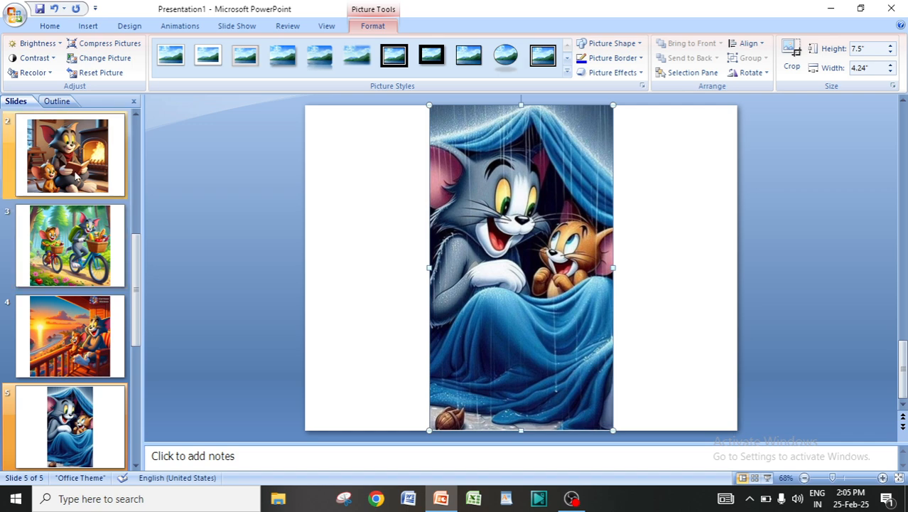
click(623, 280)
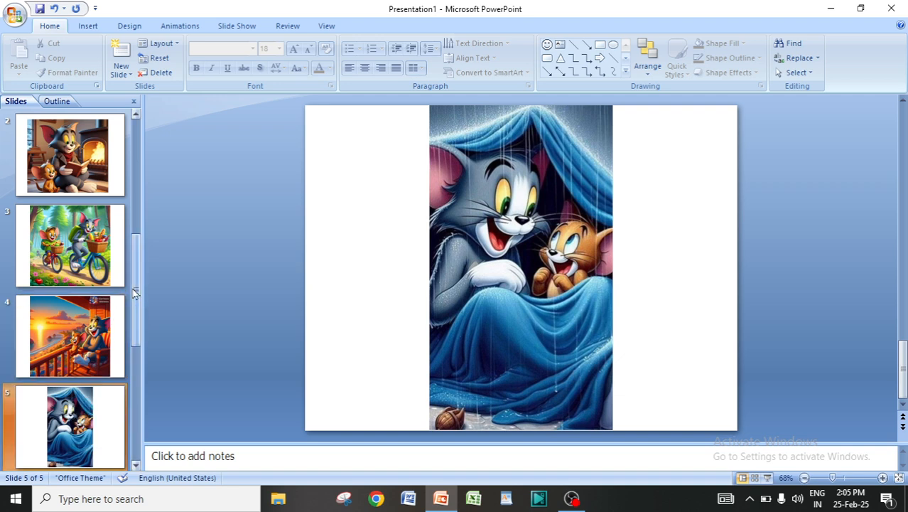
drag(137, 301, 178, 203)
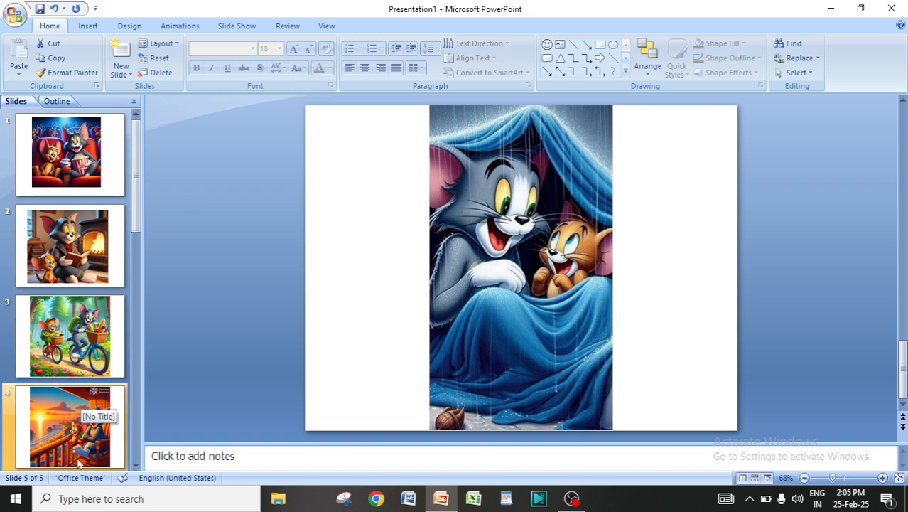
drag(140, 196, 140, 272)
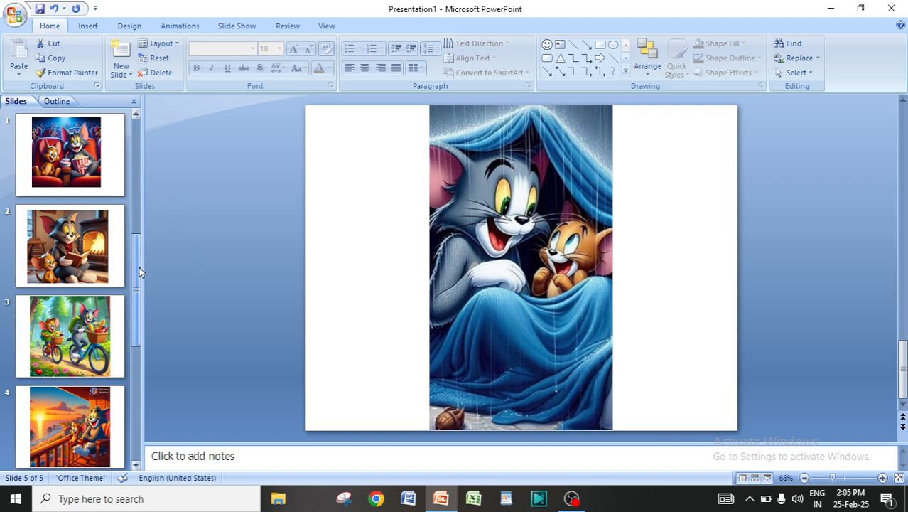
drag(140, 325, 146, 442)
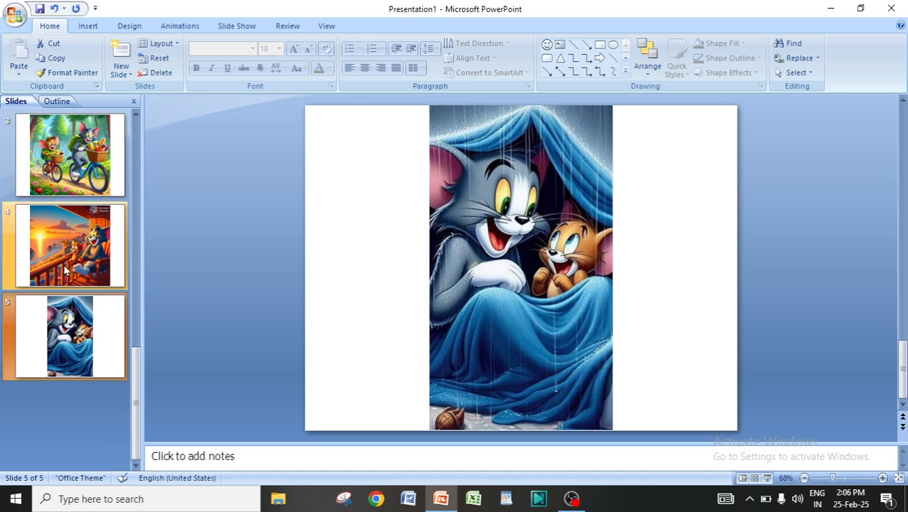
drag(137, 416, 137, 177)
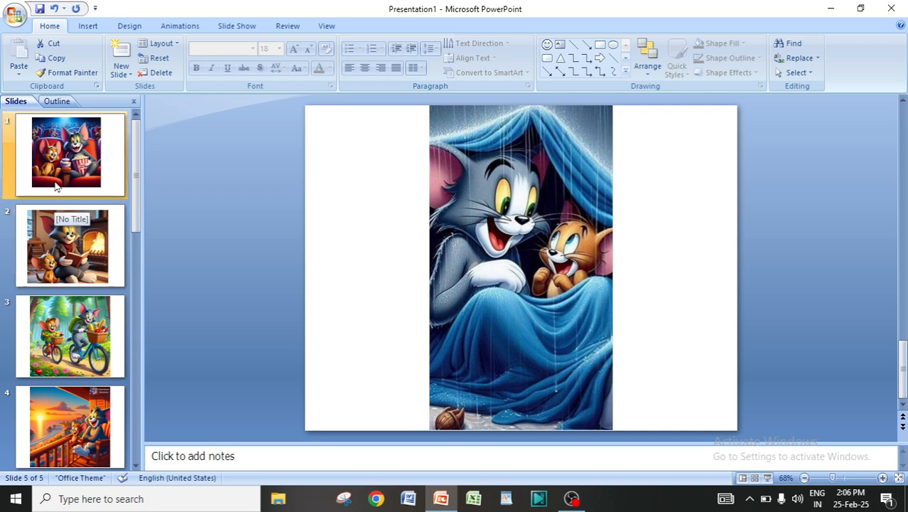
Step: Delete all five picture slides and add one new slide with the Blank layout
click(164, 74)
click(165, 76)
click(162, 74)
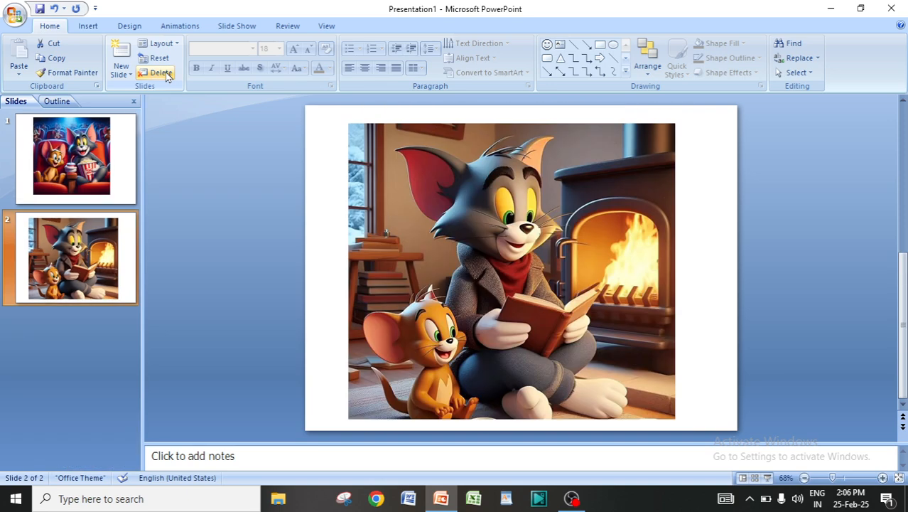
click(165, 74)
click(162, 74)
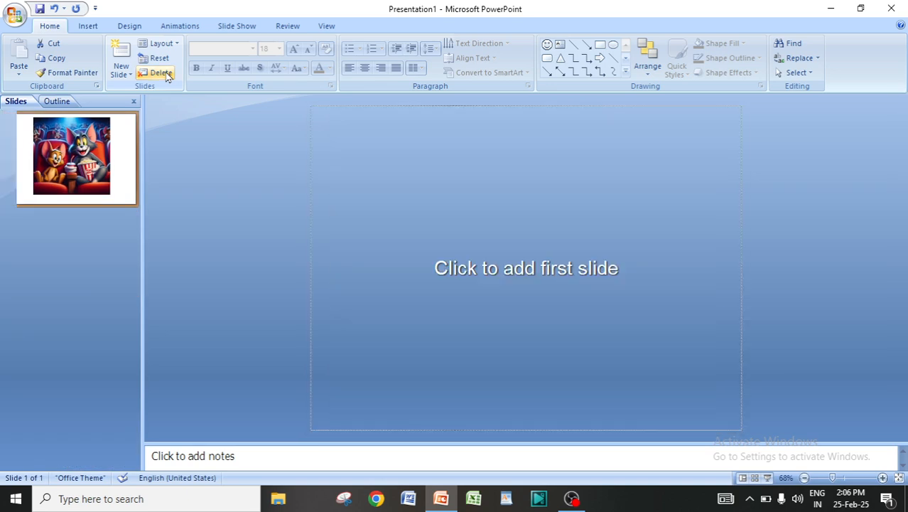
click(122, 74)
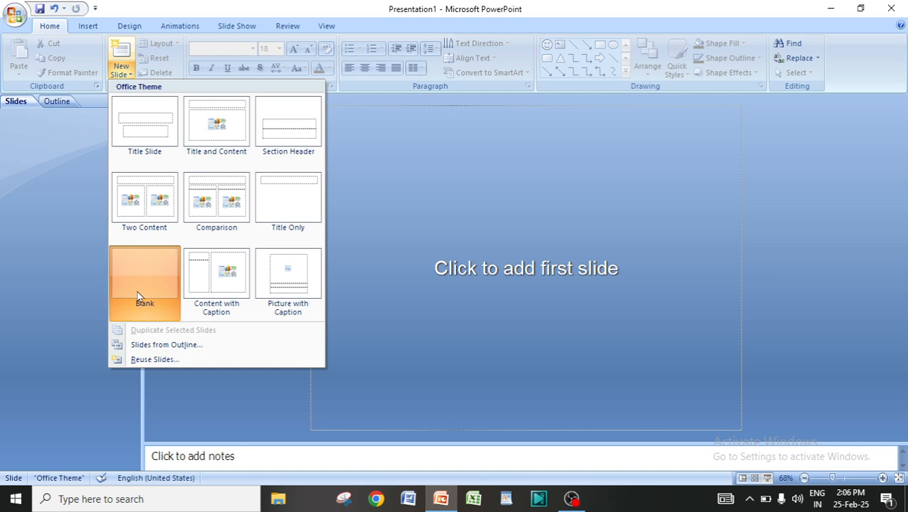
click(120, 265)
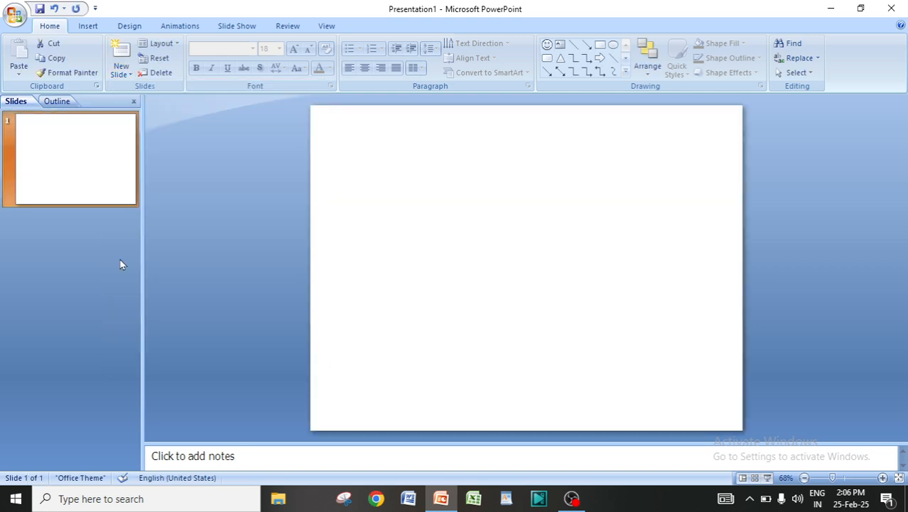
Step: Start a new photo album and open the Downloads folder as the source for its pictures
click(87, 26)
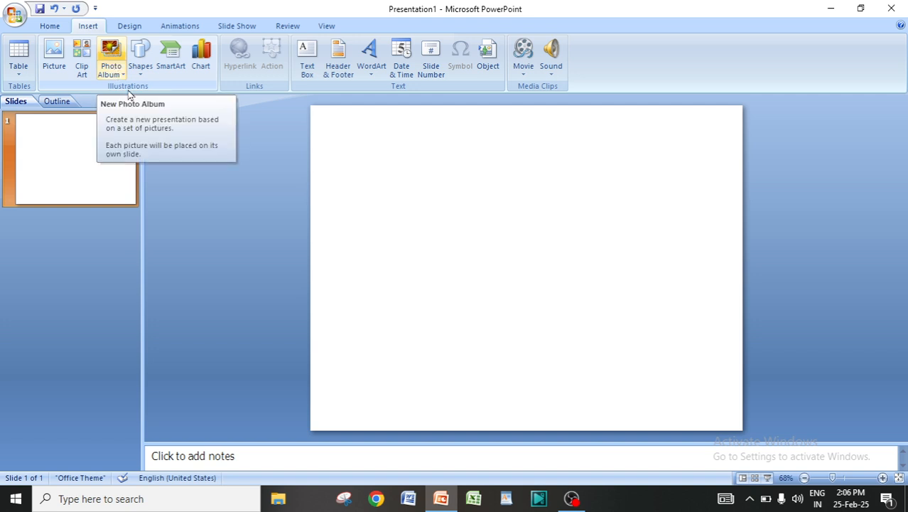
click(116, 64)
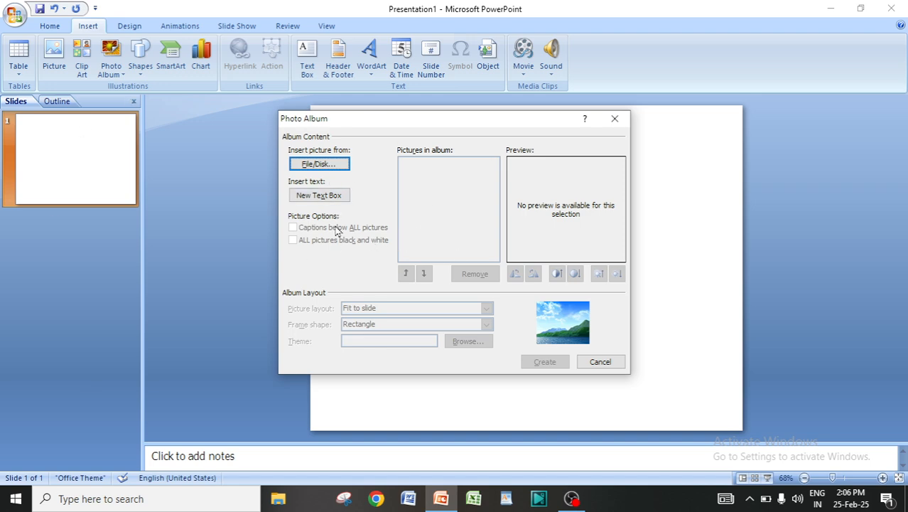
click(317, 165)
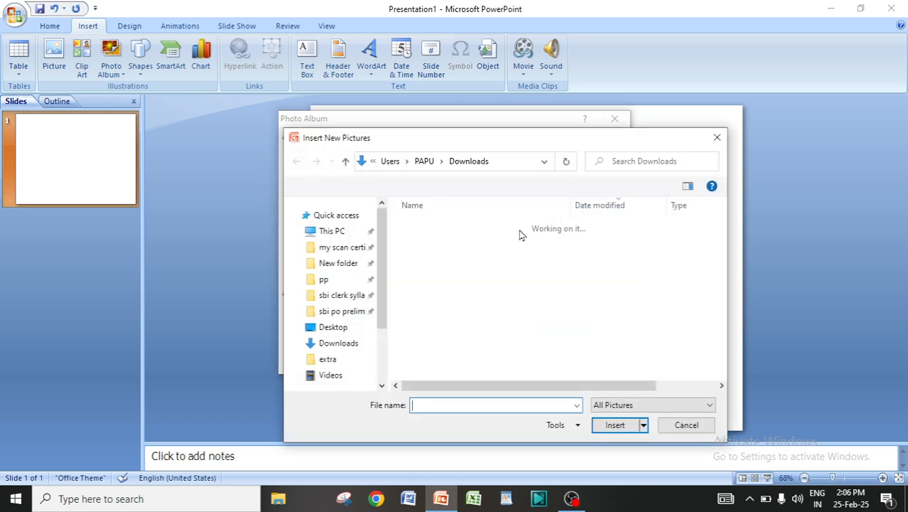
drag(491, 140, 350, 35)
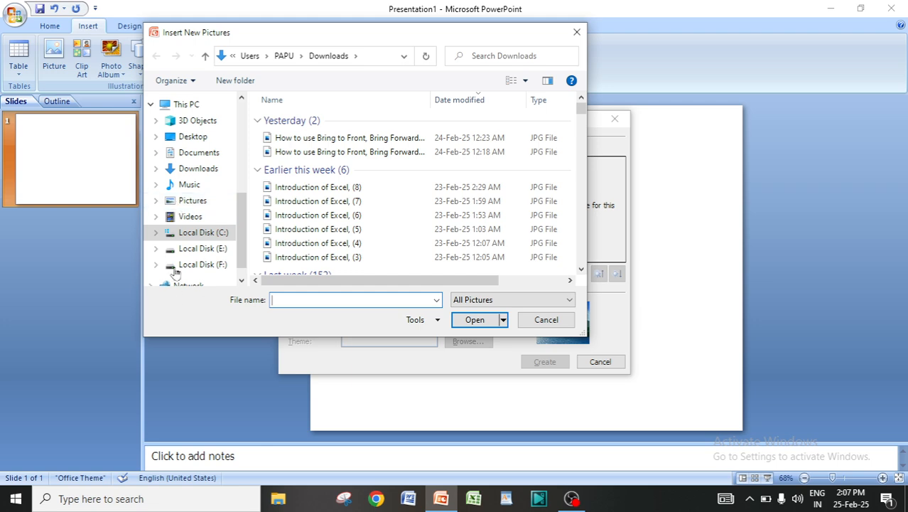
click(203, 172)
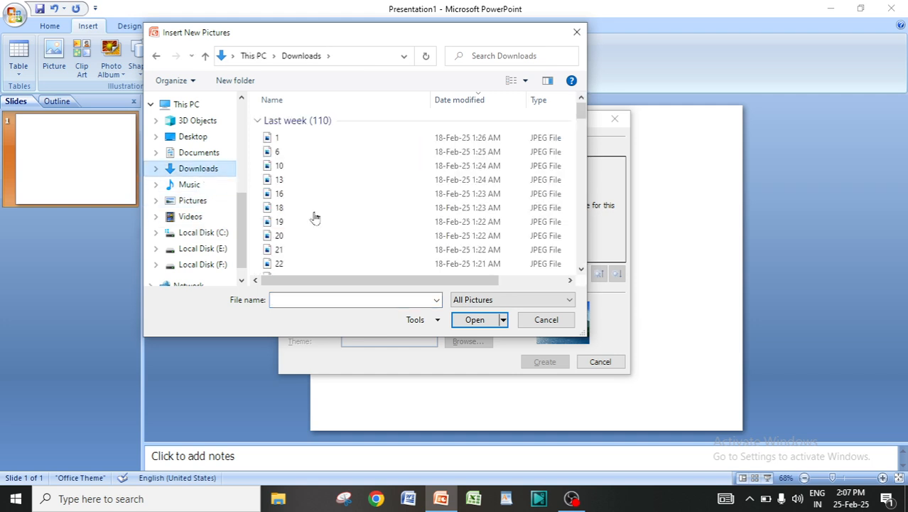
Step: Select the whole range of pictures from 20 through 150 in the Downloads folder
scroll(355, 203, down, 5)
scroll(354, 206, down, 7)
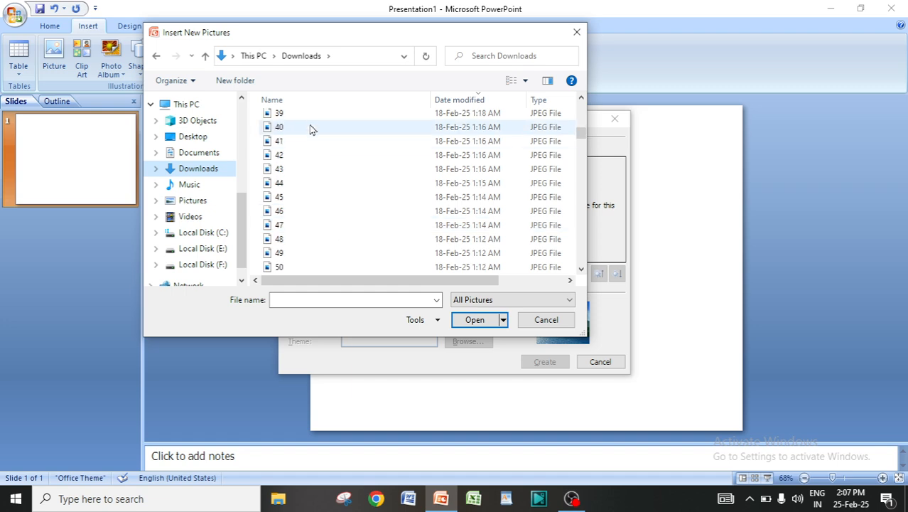
scroll(320, 199, up, 1)
scroll(320, 201, up, 6)
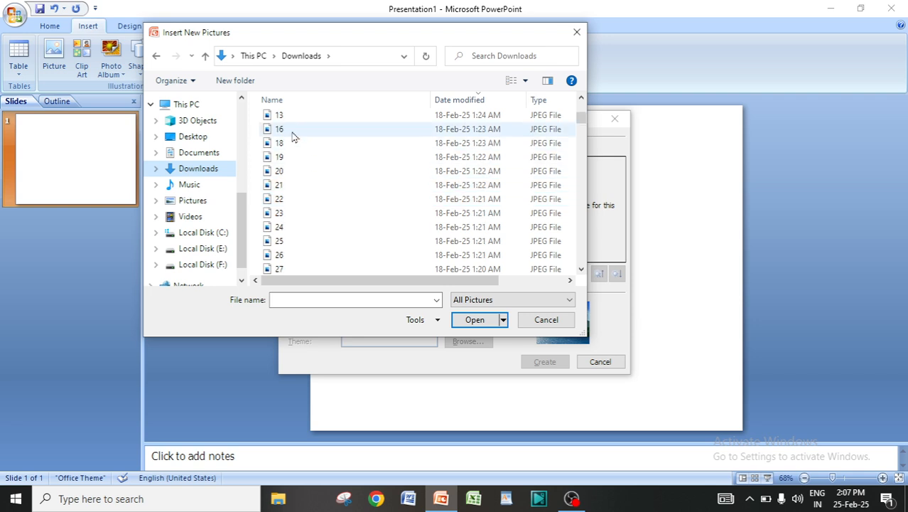
click(284, 176)
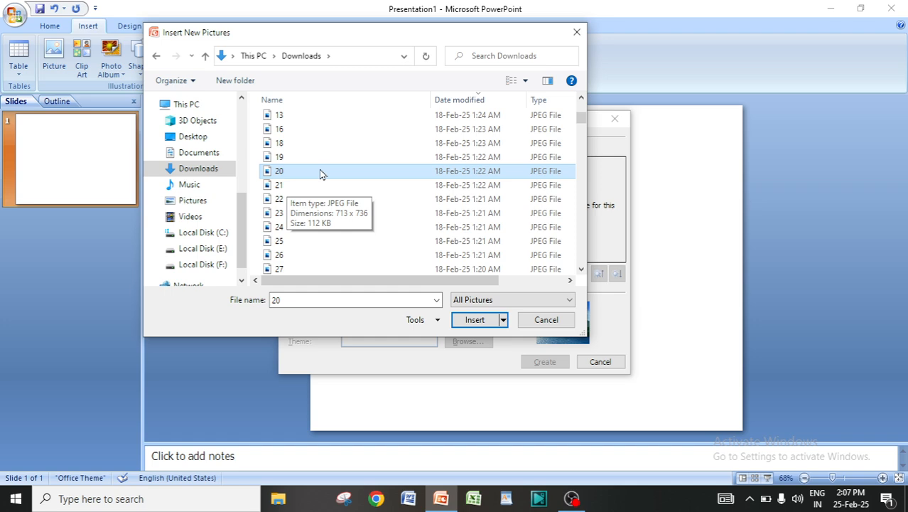
click(581, 274)
click(581, 275)
click(582, 274)
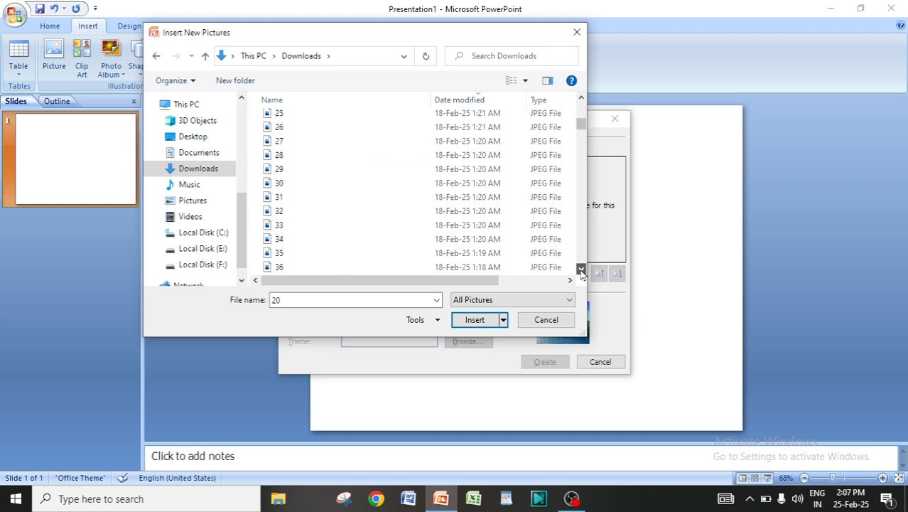
click(581, 275)
click(581, 271)
click(581, 271)
click(582, 270)
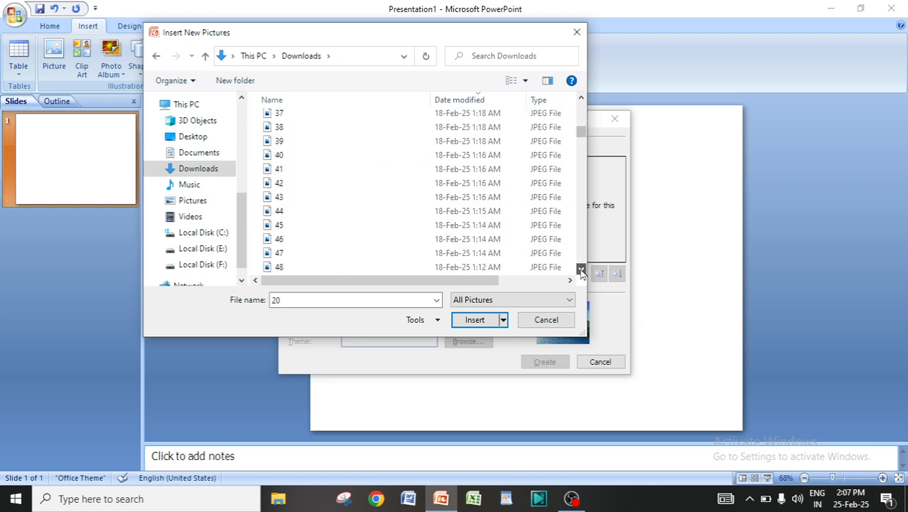
click(581, 271)
click(581, 273)
click(582, 272)
click(581, 273)
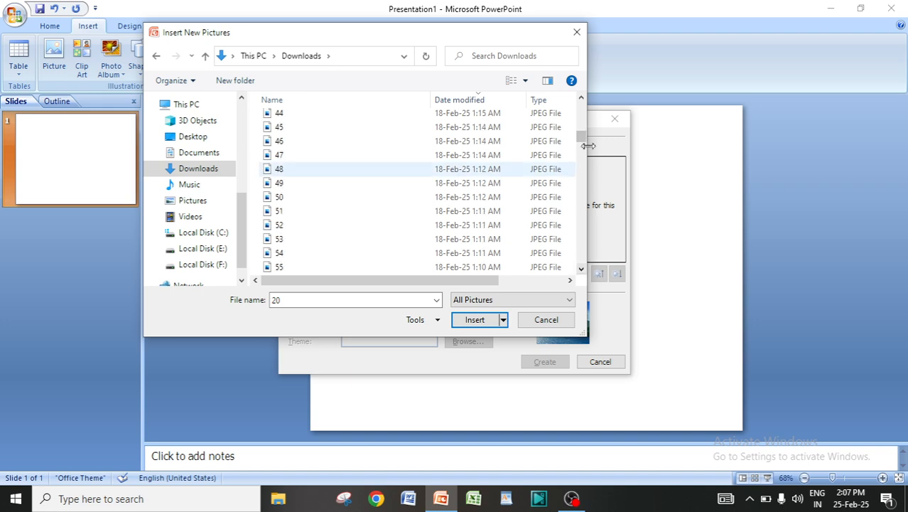
drag(583, 137, 582, 198)
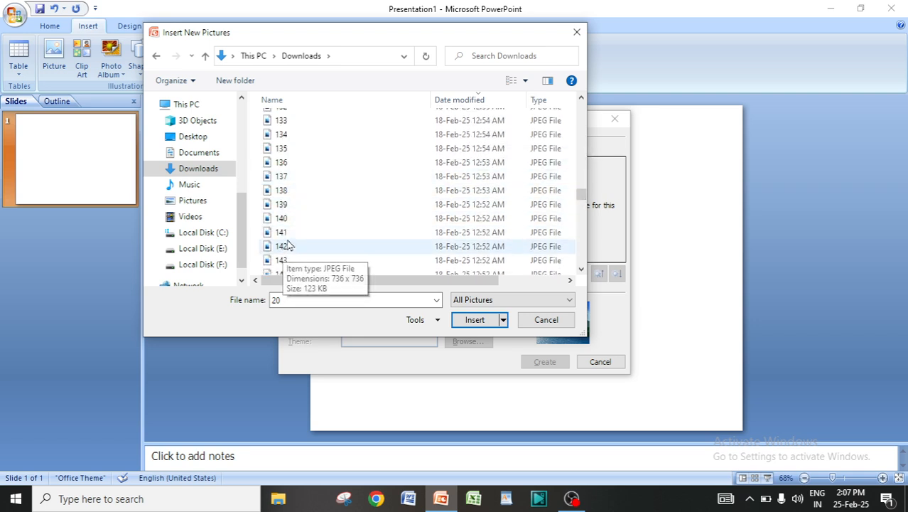
scroll(291, 243, down, 1)
scroll(290, 244, down, 3)
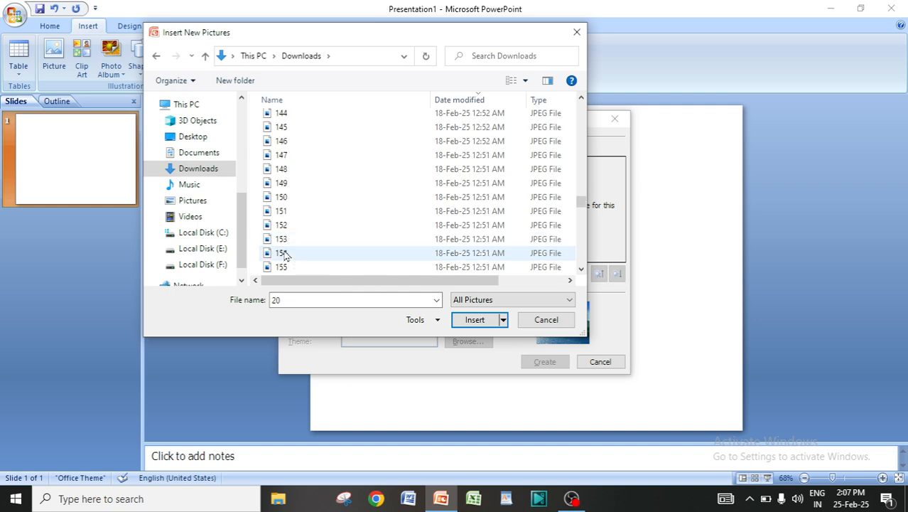
shift+click(287, 199)
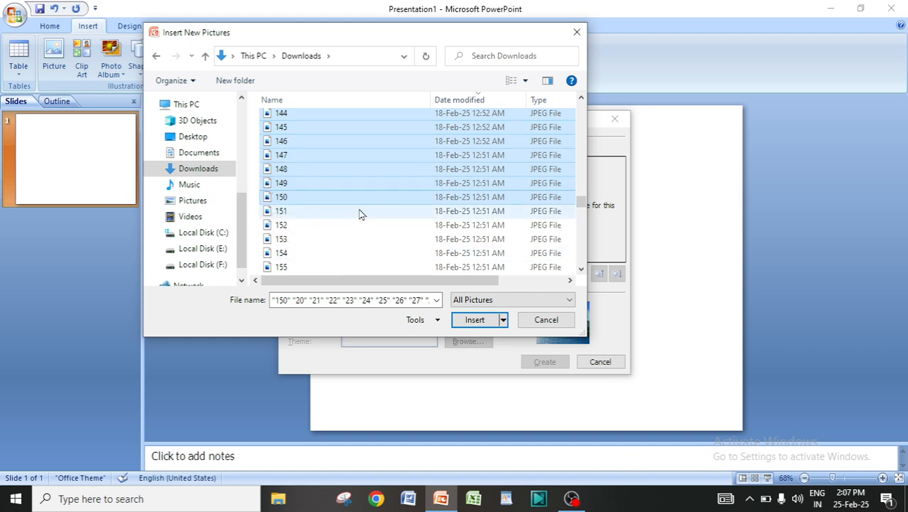
Step: Insert the selected pictures into the album and create the photo album presentation
scroll(360, 214, up, 2)
scroll(360, 214, up, 17)
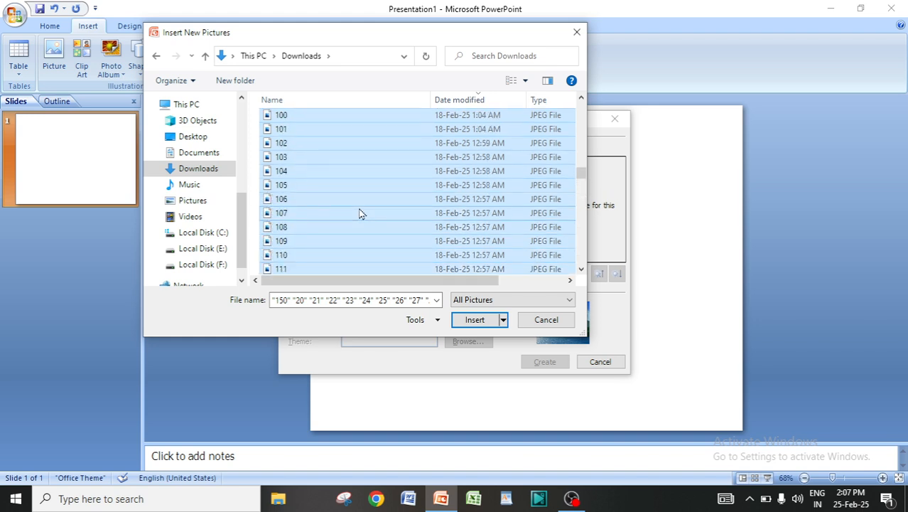
scroll(361, 213, up, 9)
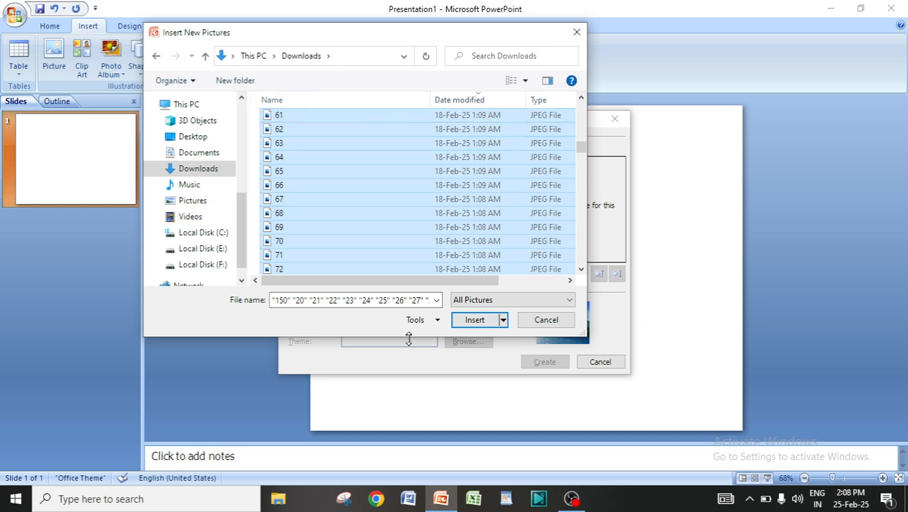
click(473, 319)
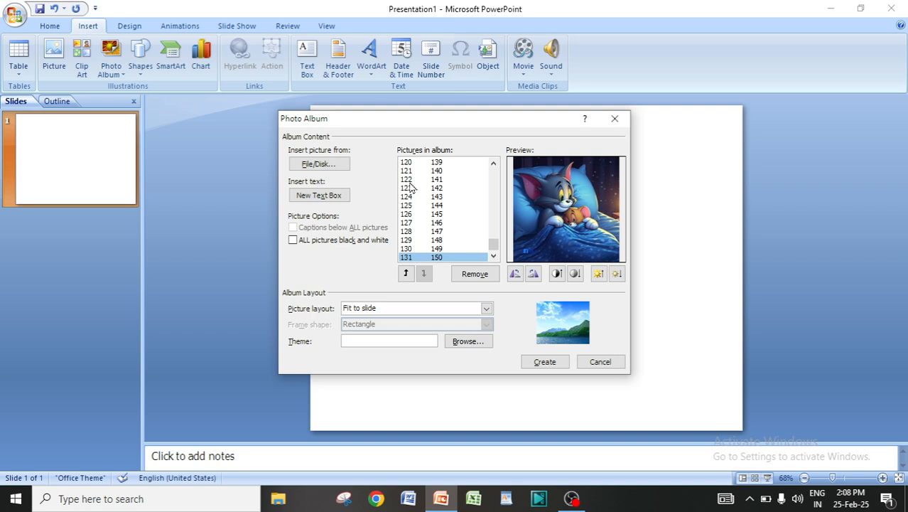
click(543, 363)
click(538, 361)
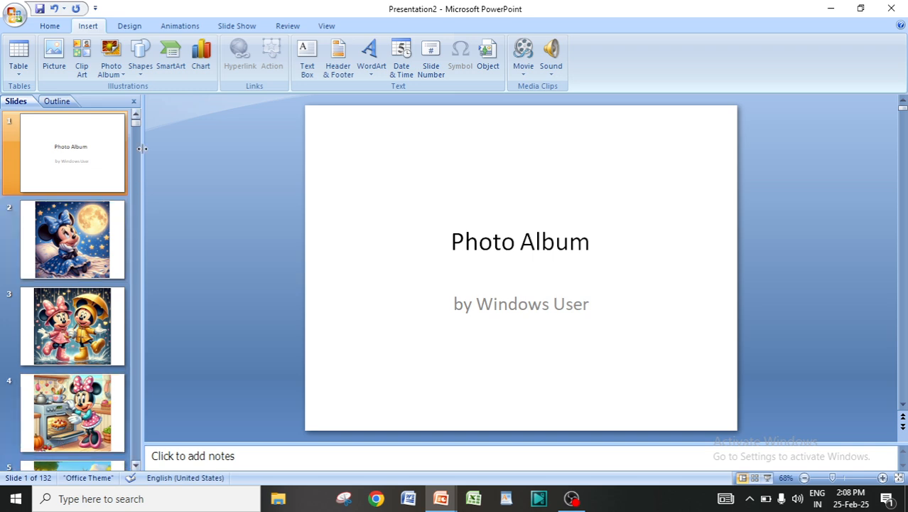
drag(137, 127, 145, 455)
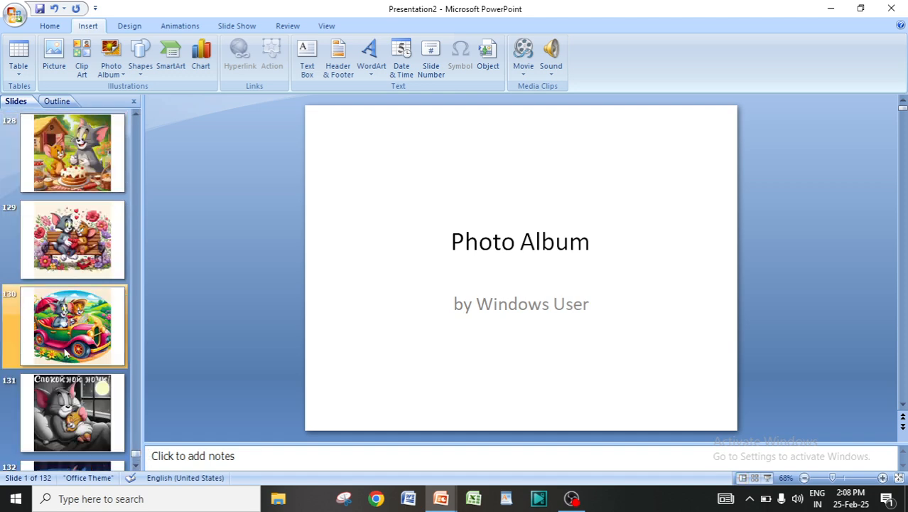
Step: Review the album's last picture slides, opening several between slides 124 and 132 in the main view
scroll(65, 349, down, 1)
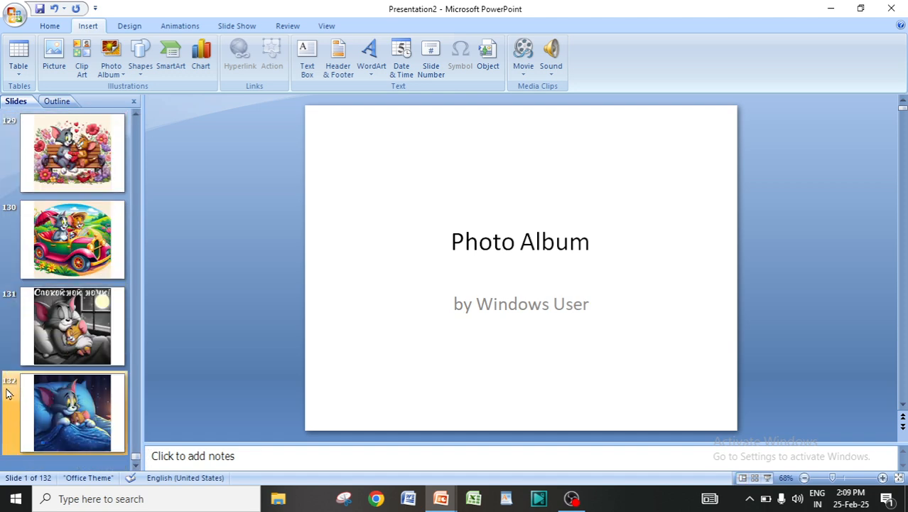
click(23, 403)
click(61, 345)
click(62, 247)
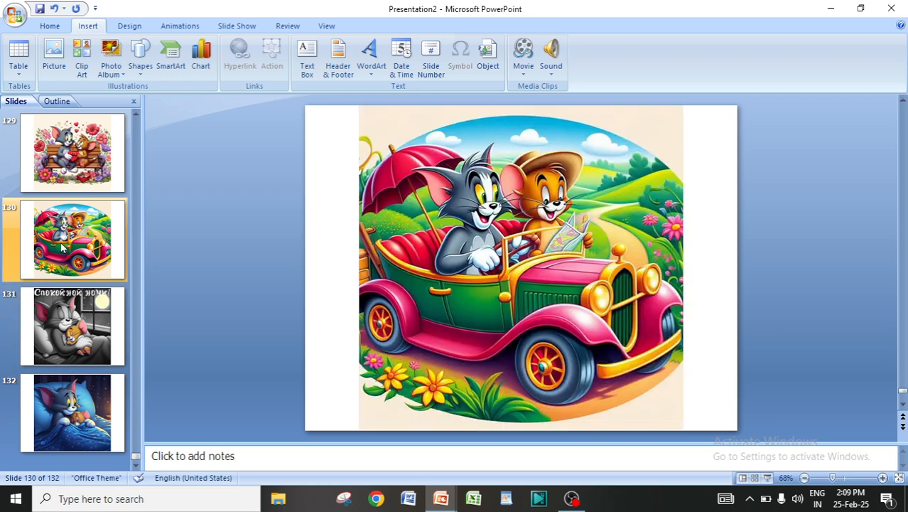
click(67, 171)
scroll(87, 217, up, 2)
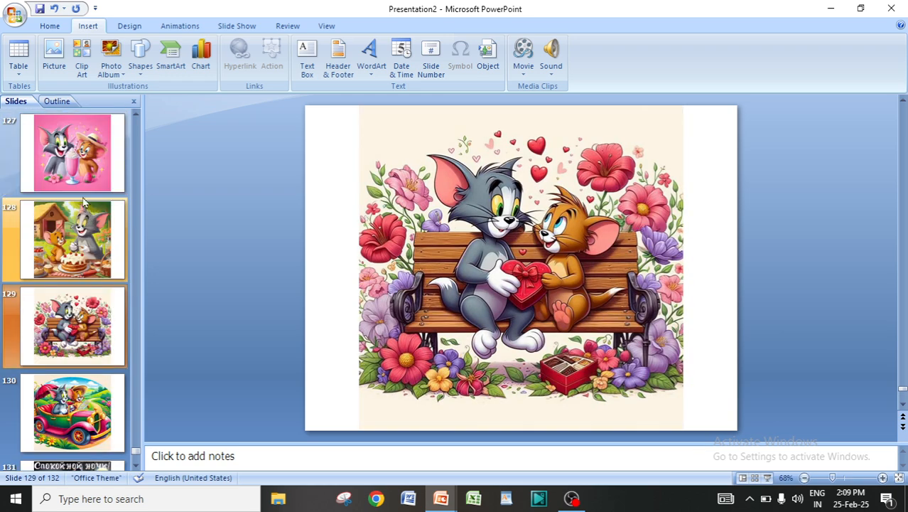
click(78, 184)
scroll(79, 186, up, 3)
click(79, 183)
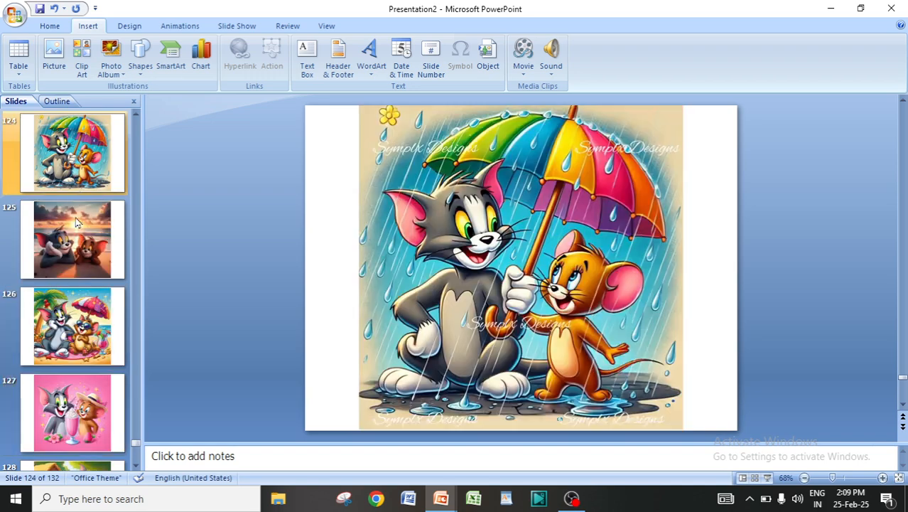
scroll(162, 348, down, 8)
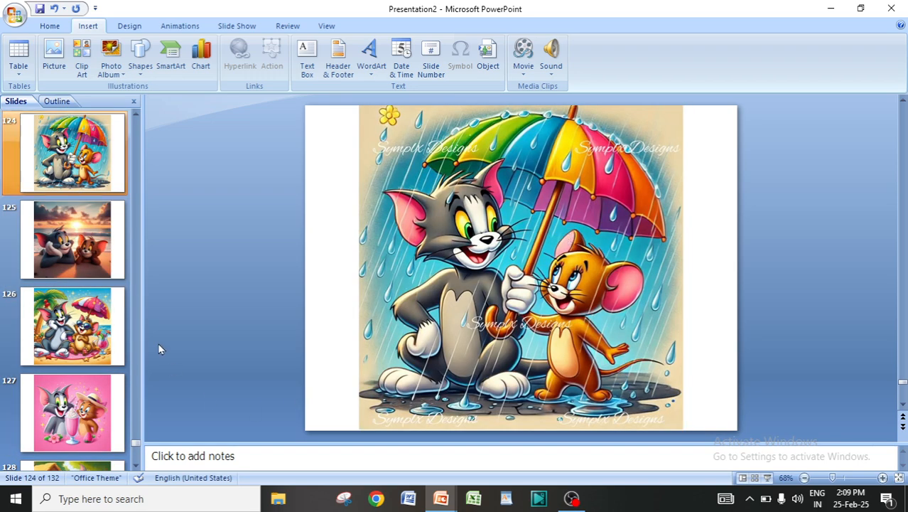
Step: Add a new slide with the Blank layout after slide 132, the last picture slide
click(76, 425)
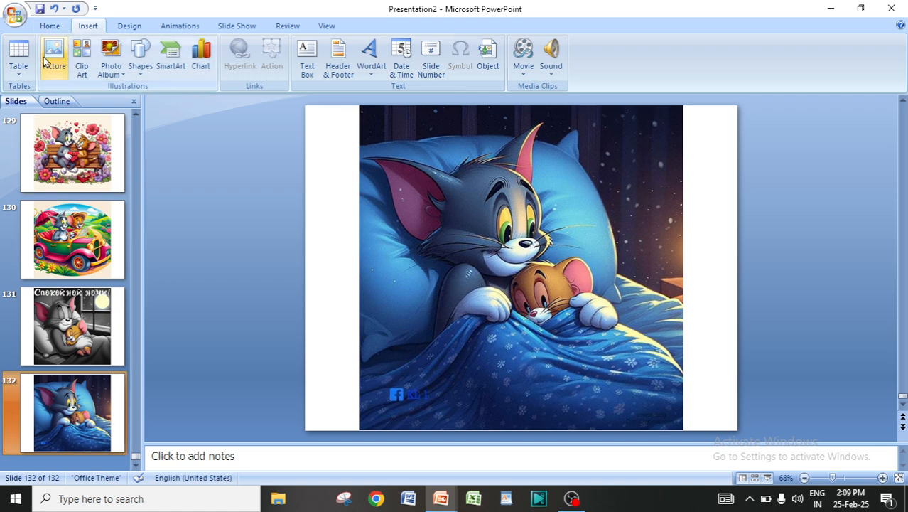
click(50, 25)
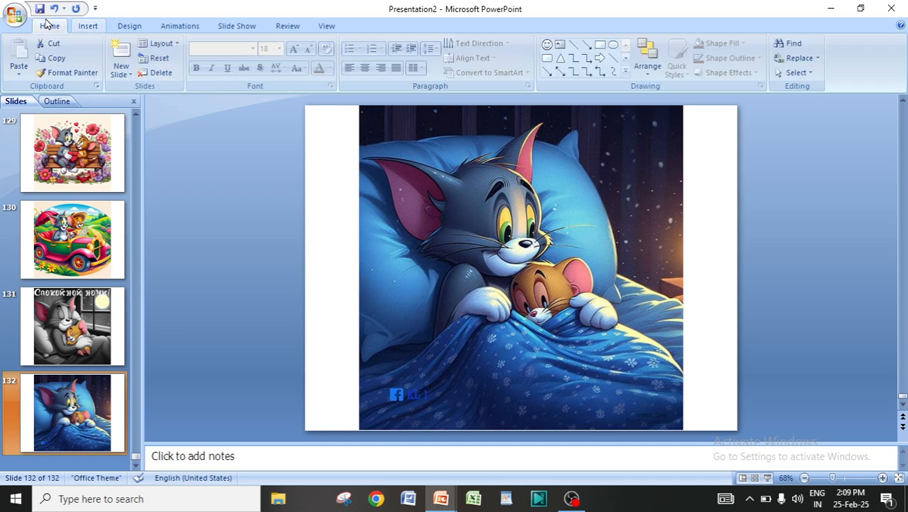
click(122, 74)
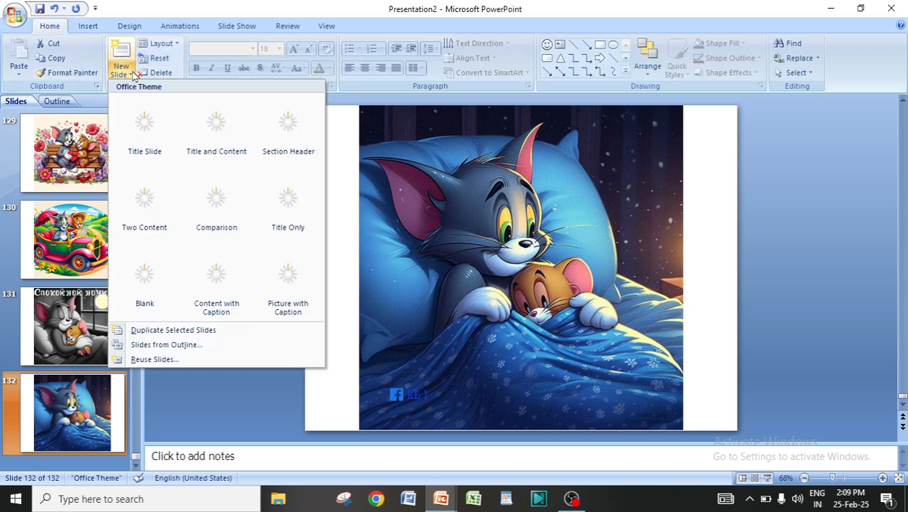
click(122, 283)
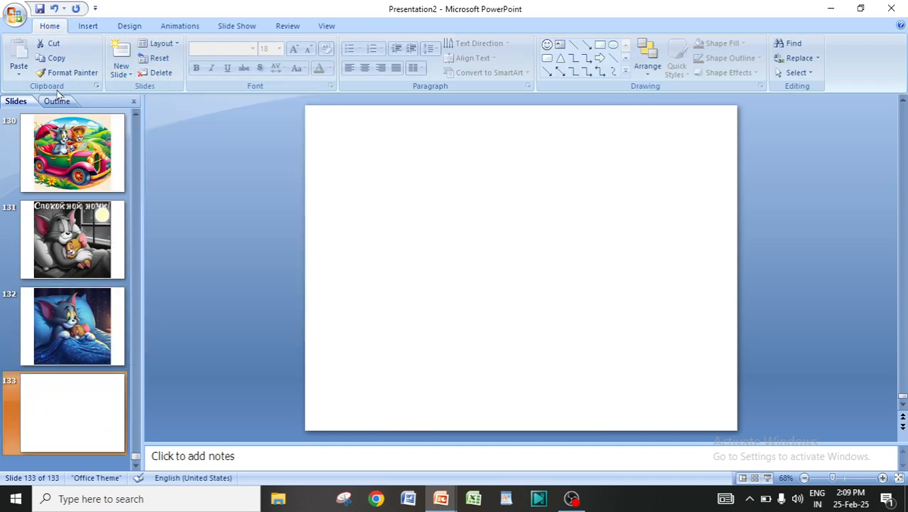
Step: Insert picture 94 from the Downloads folder onto the new blank slide 133
click(87, 26)
click(55, 68)
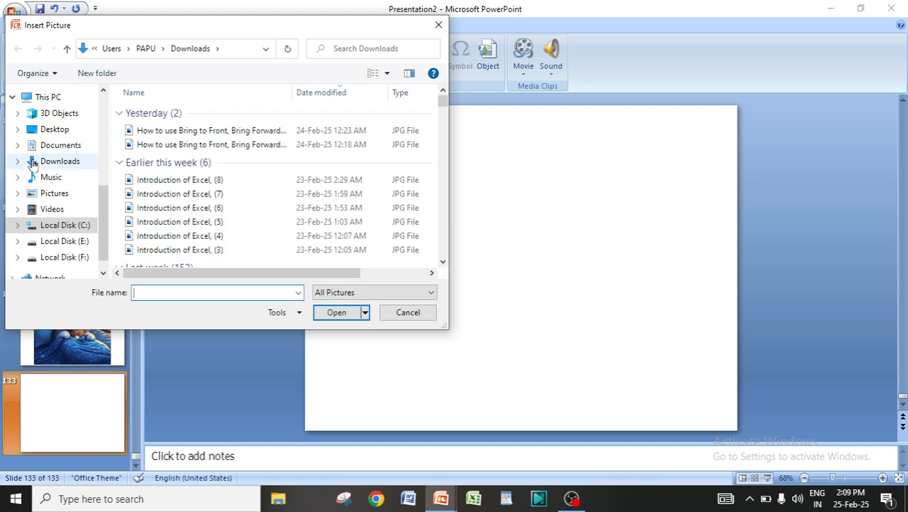
click(33, 163)
scroll(270, 192, down, 15)
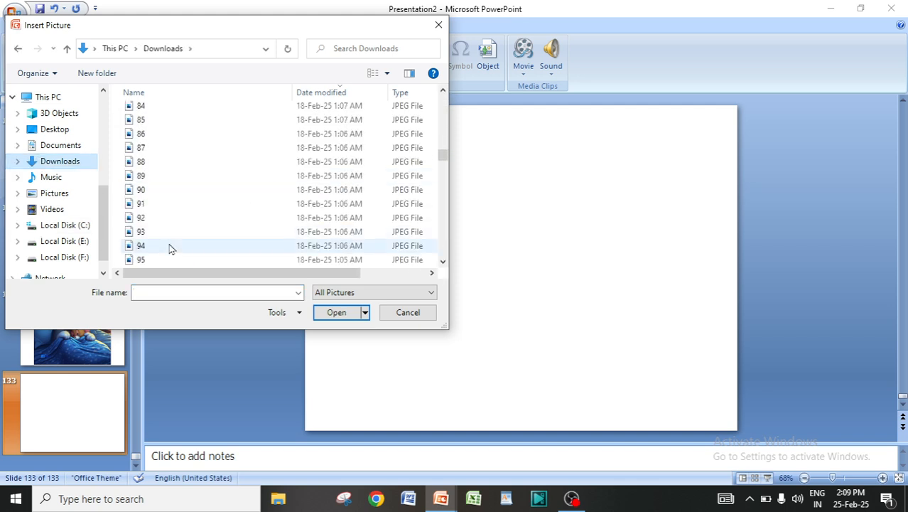
click(171, 245)
click(335, 312)
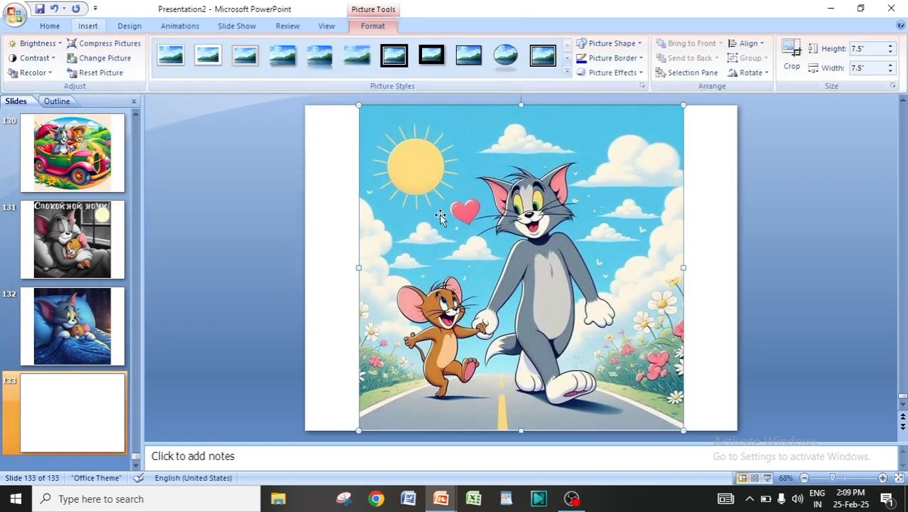
click(699, 290)
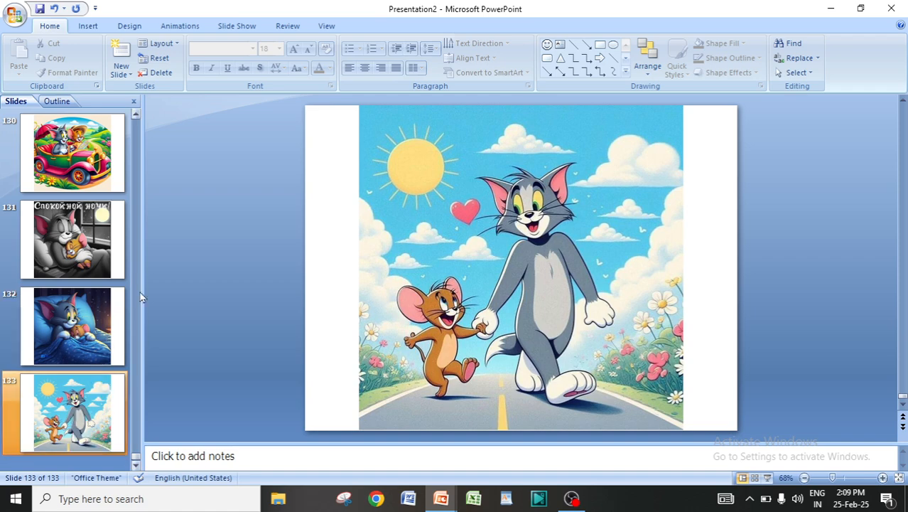
Step: Check the picture on slide 128, and look back through the slide thumbnails as far as slide 38
scroll(137, 325, up, 5)
click(514, 235)
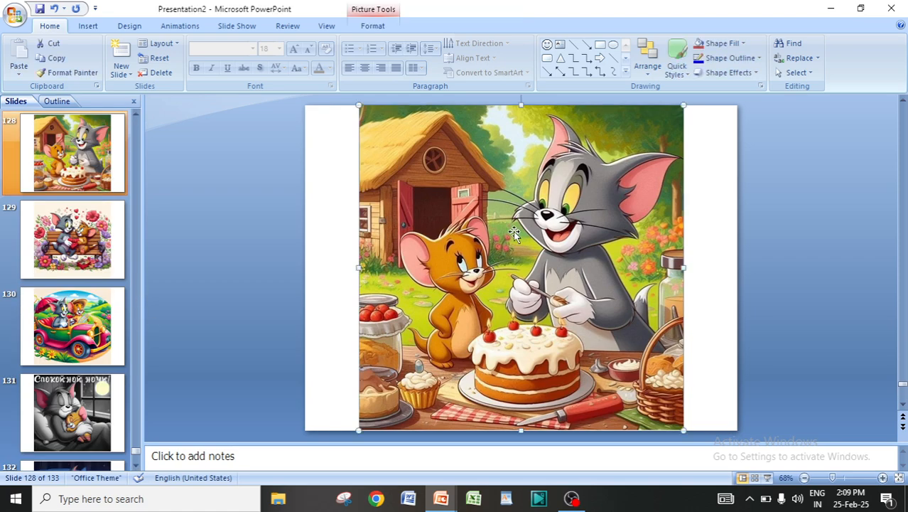
click(327, 233)
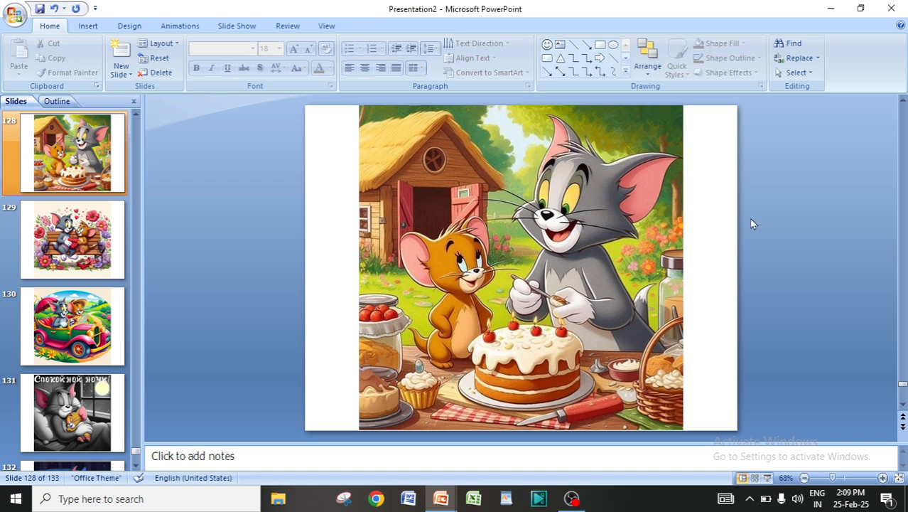
scroll(64, 387, up, 3)
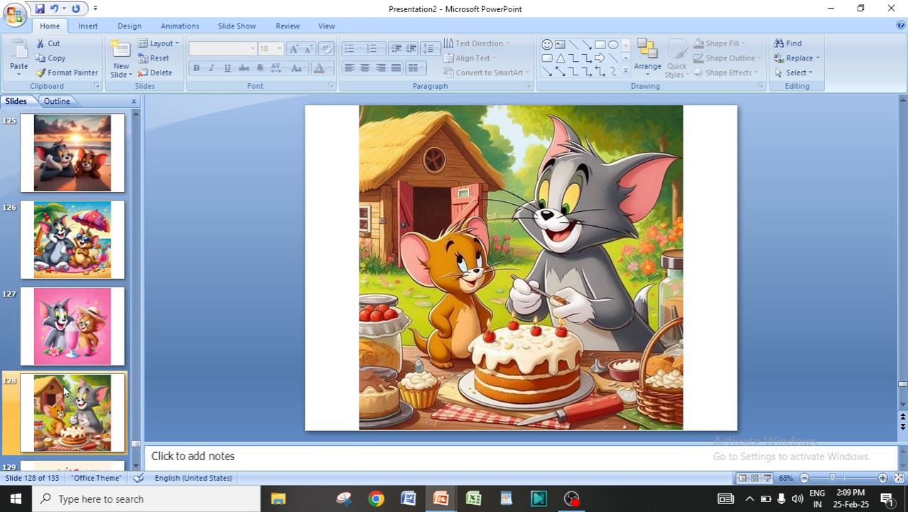
scroll(64, 389, up, 18)
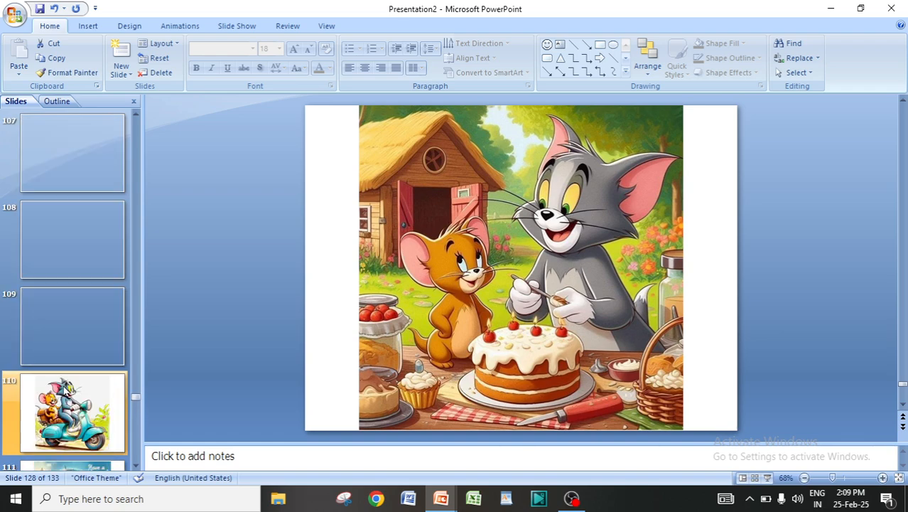
scroll(64, 389, up, 17)
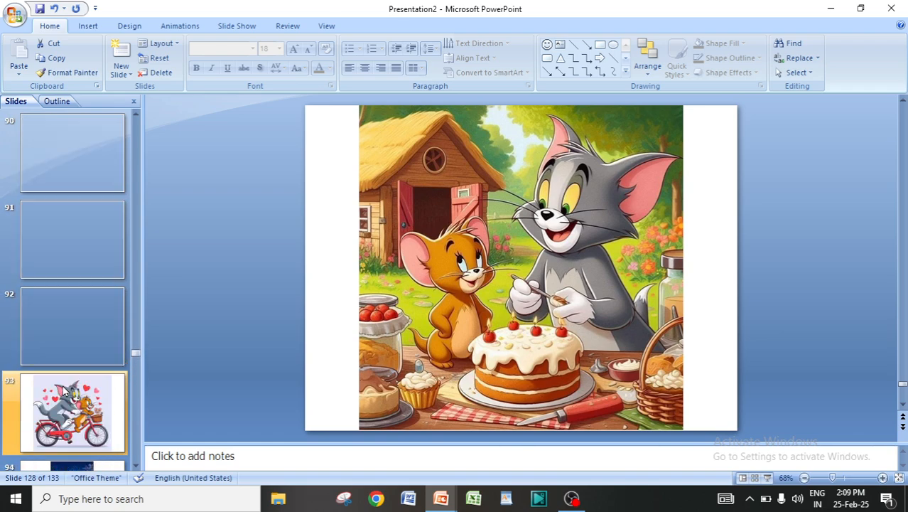
scroll(64, 389, up, 8)
scroll(62, 387, up, 10)
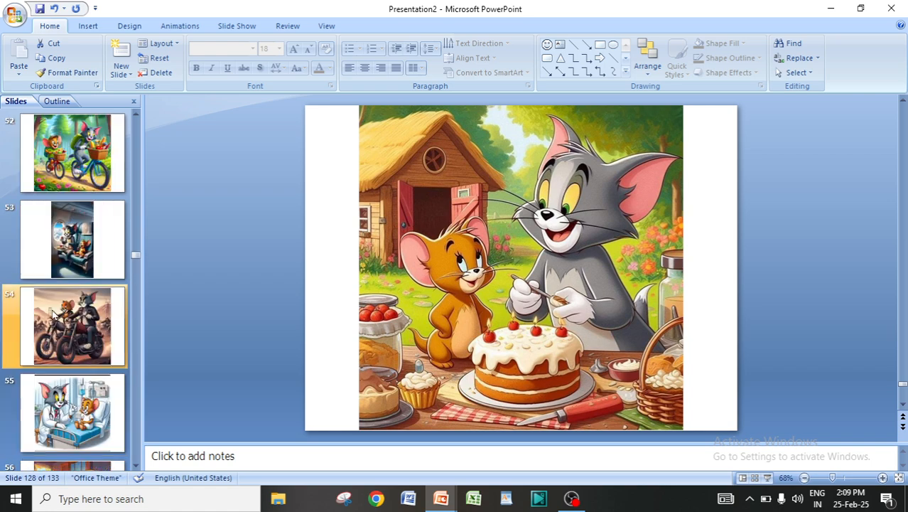
scroll(118, 307, up, 3)
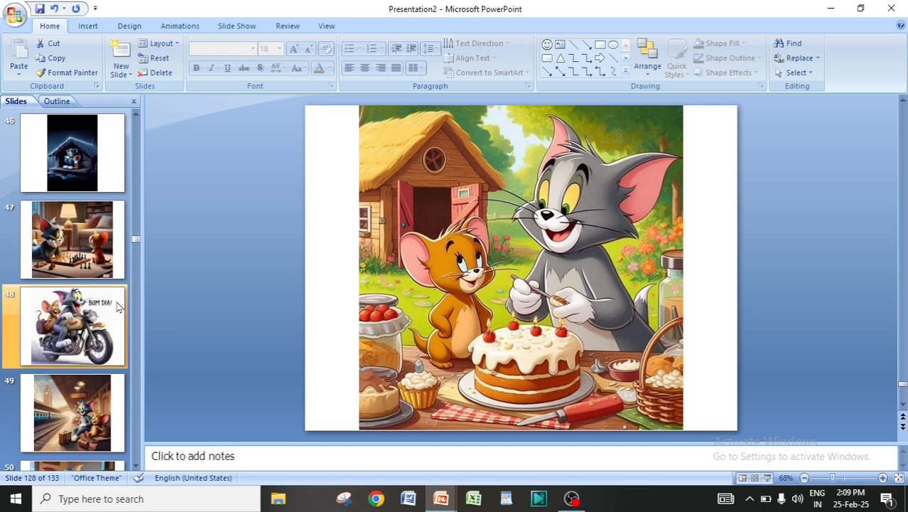
scroll(118, 307, up, 1)
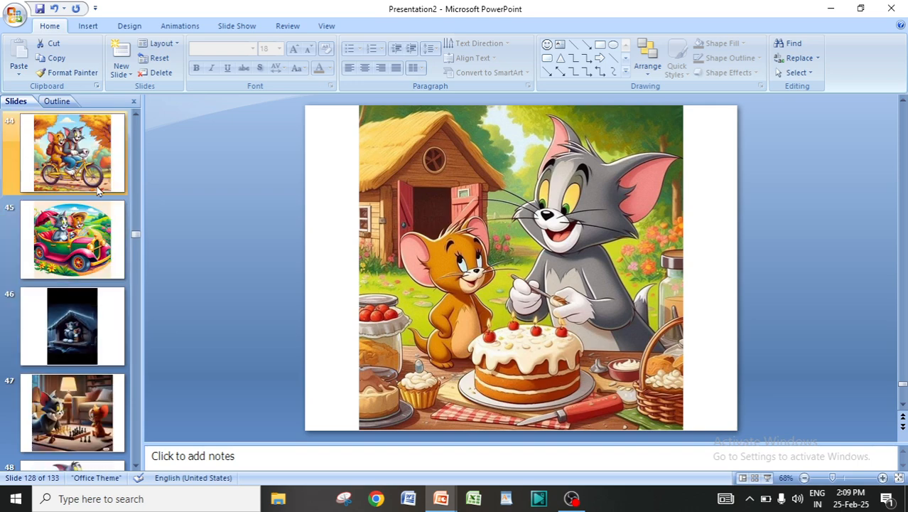
scroll(98, 190, up, 2)
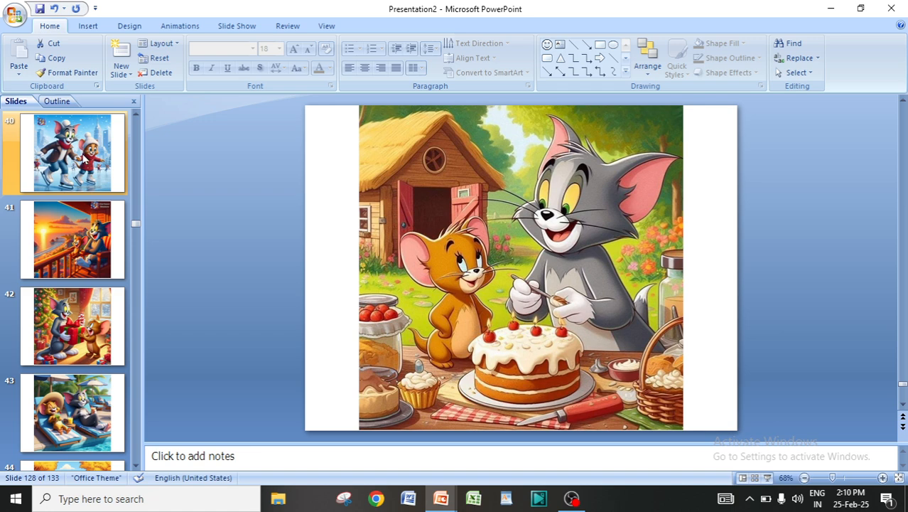
scroll(84, 161, up, 1)
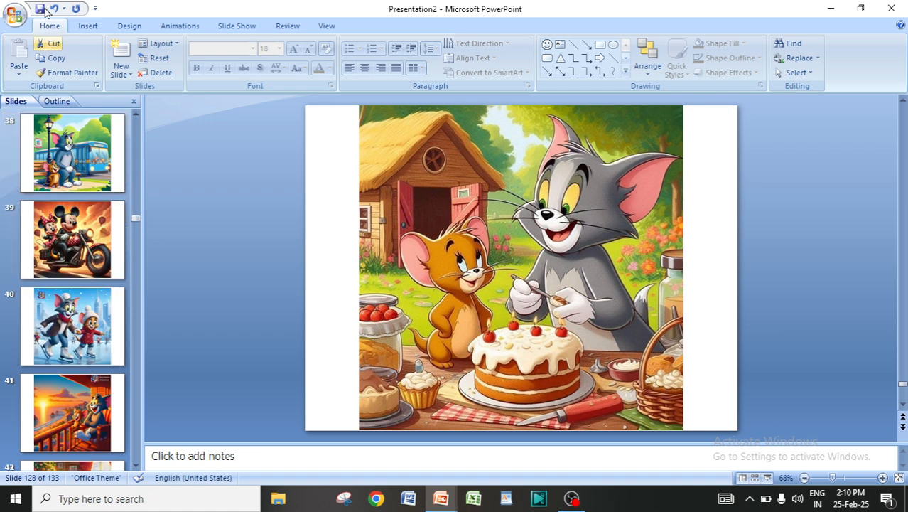
click(88, 28)
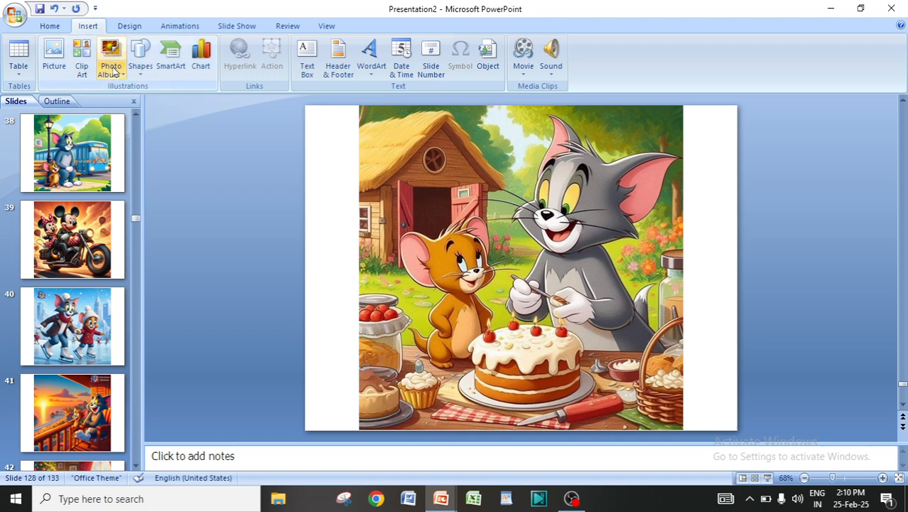
Step: Go through the album's picture slides from slide 38 to slide 47 in the main view
click(70, 151)
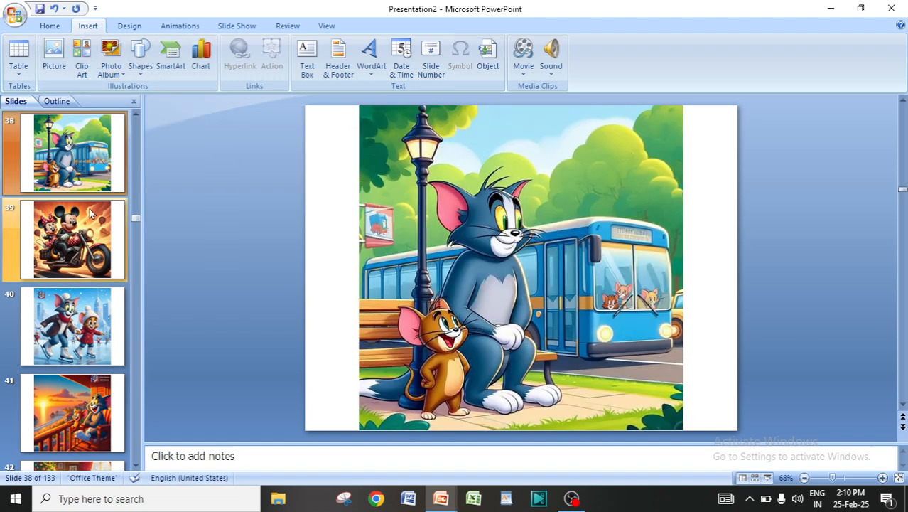
click(81, 240)
click(84, 331)
click(80, 384)
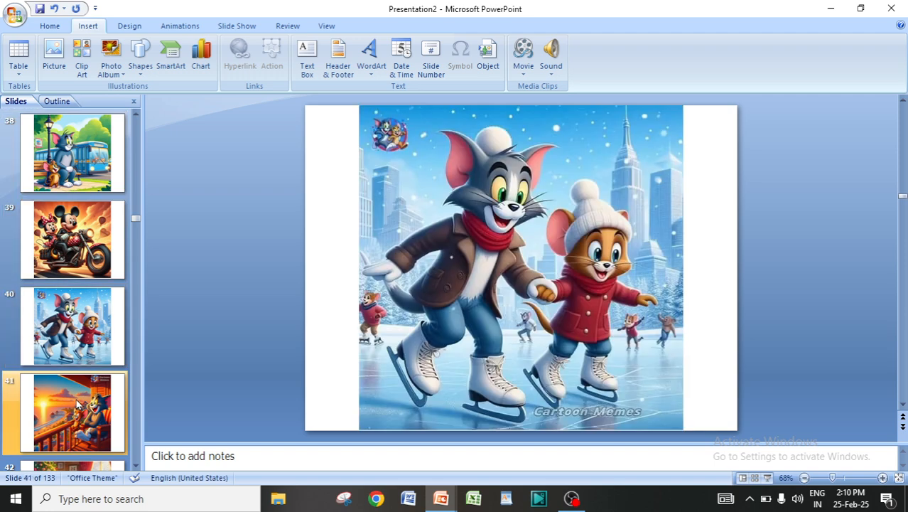
scroll(89, 384, down, 3)
click(77, 321)
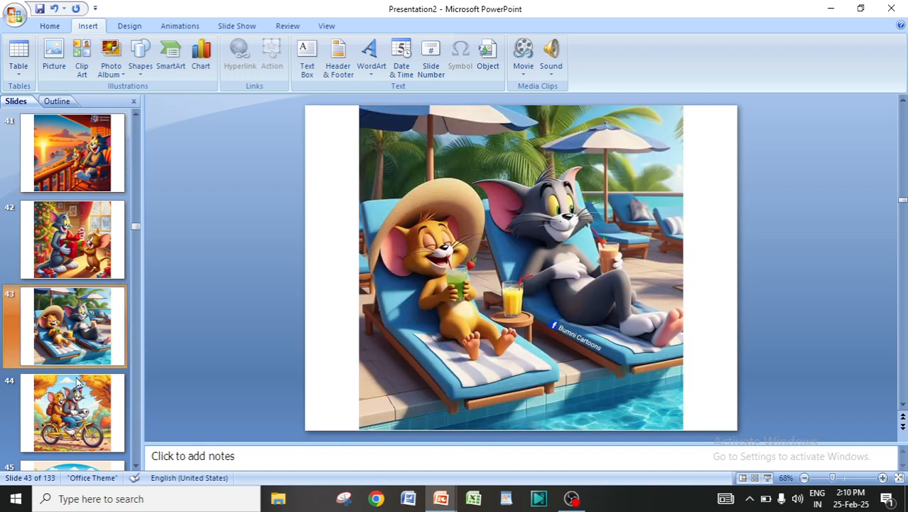
click(81, 383)
scroll(78, 347, down, 2)
click(78, 334)
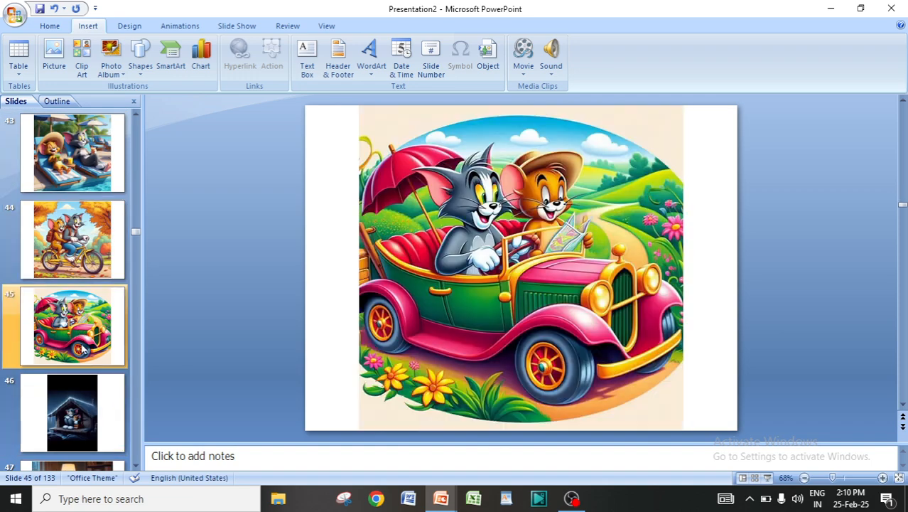
scroll(85, 375, down, 2)
key(Down)
click(80, 354)
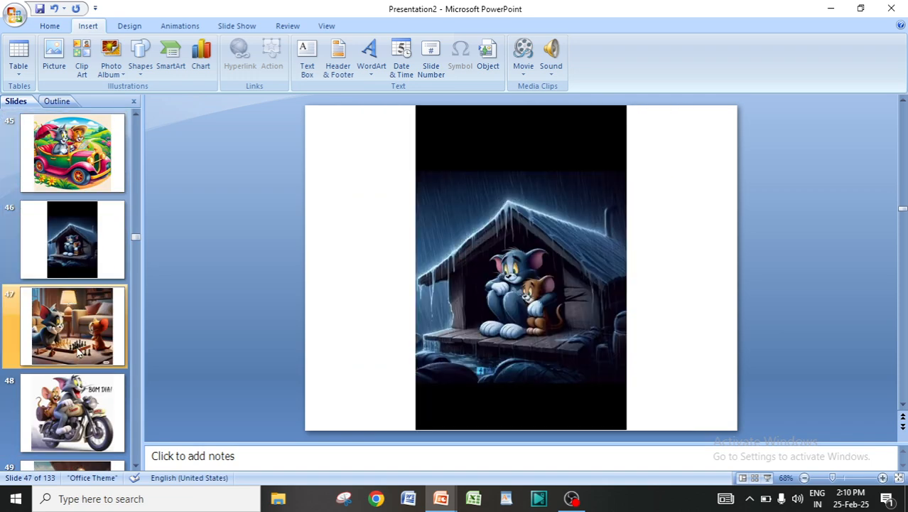
Step: Continue examining the picture slides from slide 48 to slide 58, and look over the thumbnails beyond them
click(80, 402)
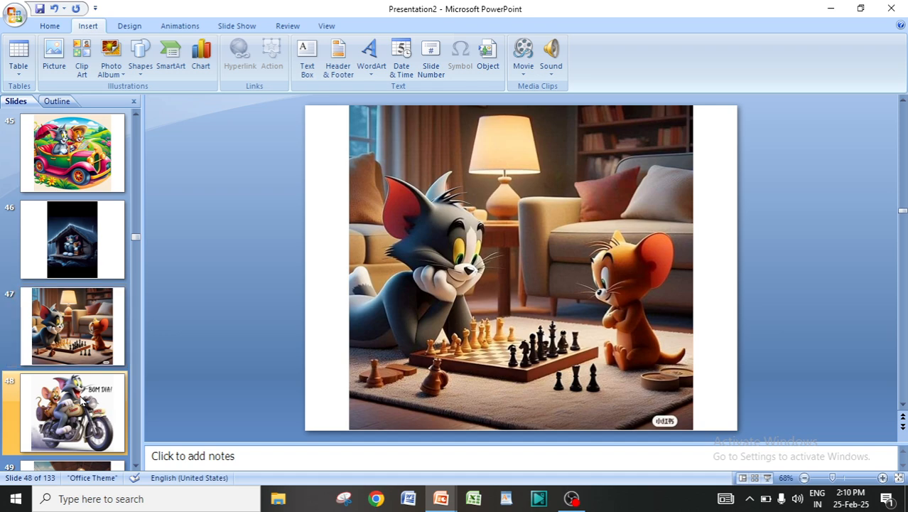
scroll(85, 400, down, 2)
click(85, 336)
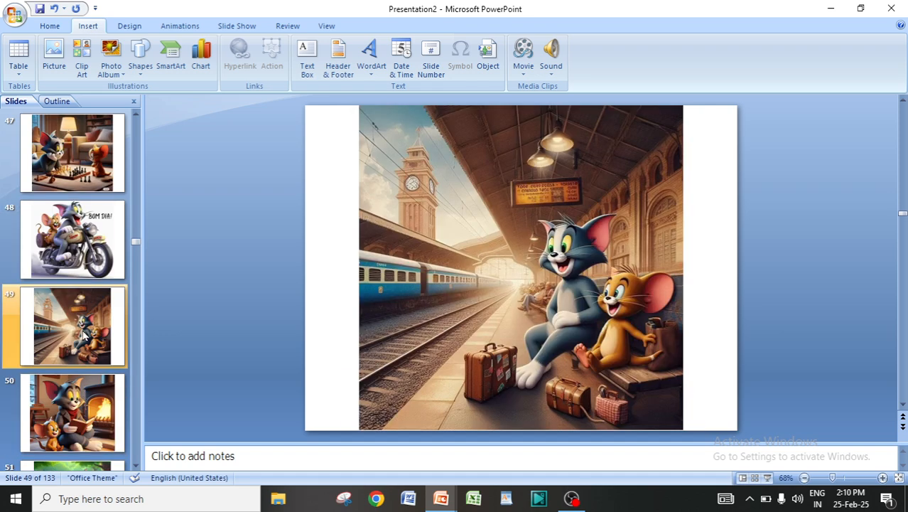
click(78, 409)
scroll(78, 406, down, 2)
click(68, 318)
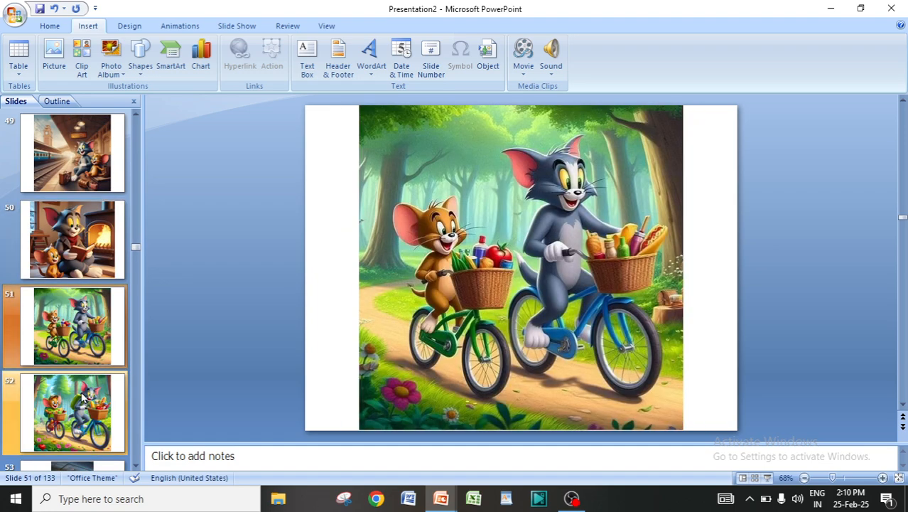
click(84, 394)
scroll(84, 391, down, 3)
click(80, 328)
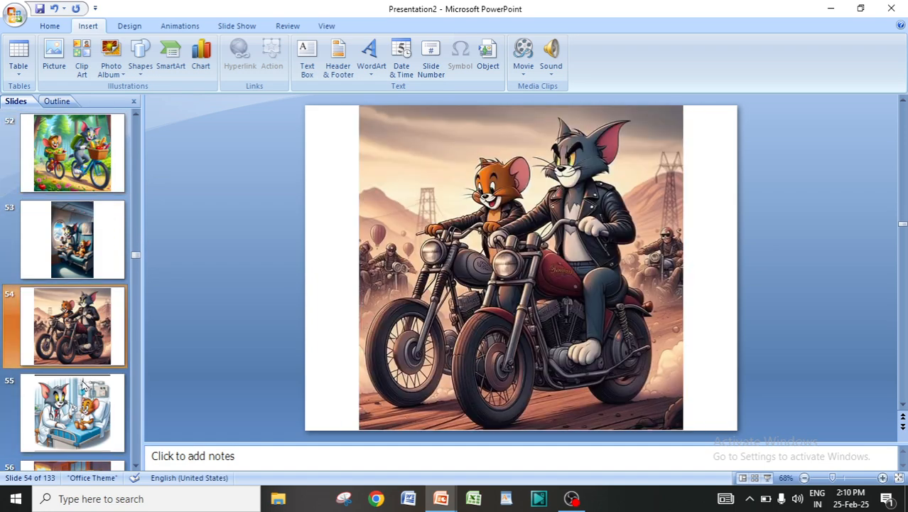
click(81, 410)
scroll(81, 410, down, 3)
click(85, 323)
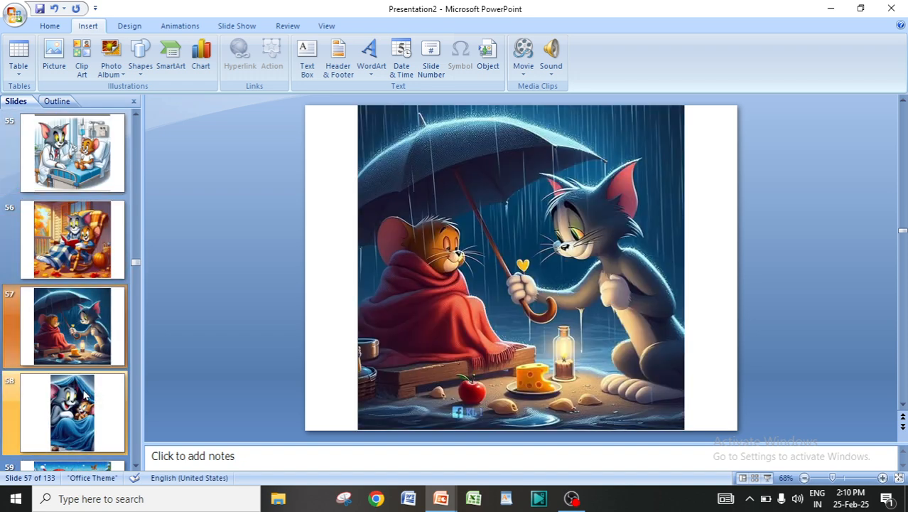
key(Down)
scroll(87, 343, down, 11)
scroll(86, 342, down, 20)
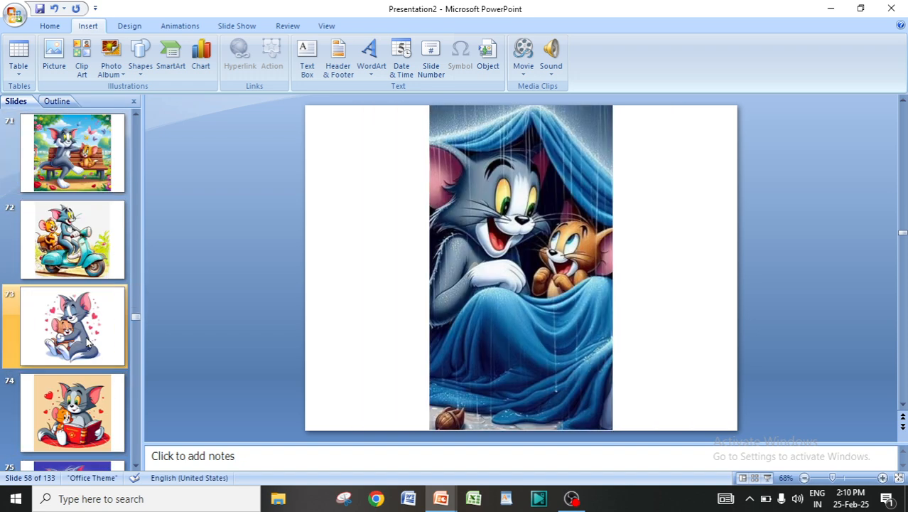
Step: Examine the pictures on slides 99 to 101 and 110 to 112, and look back through the thumbnails as far as slide 55
scroll(87, 343, down, 5)
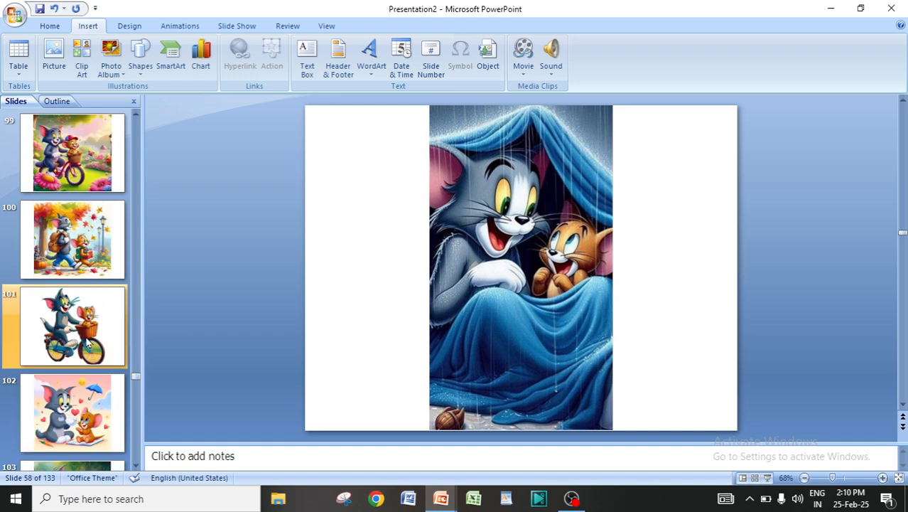
click(71, 239)
click(76, 322)
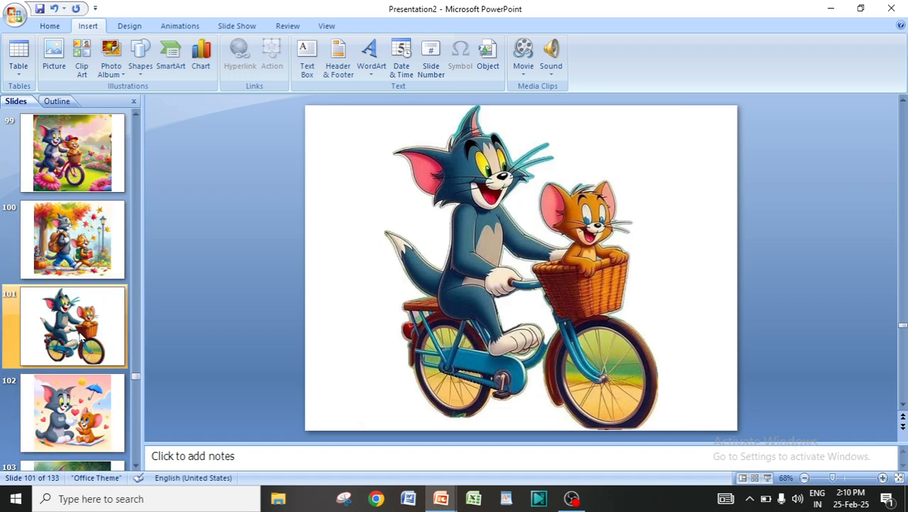
click(78, 162)
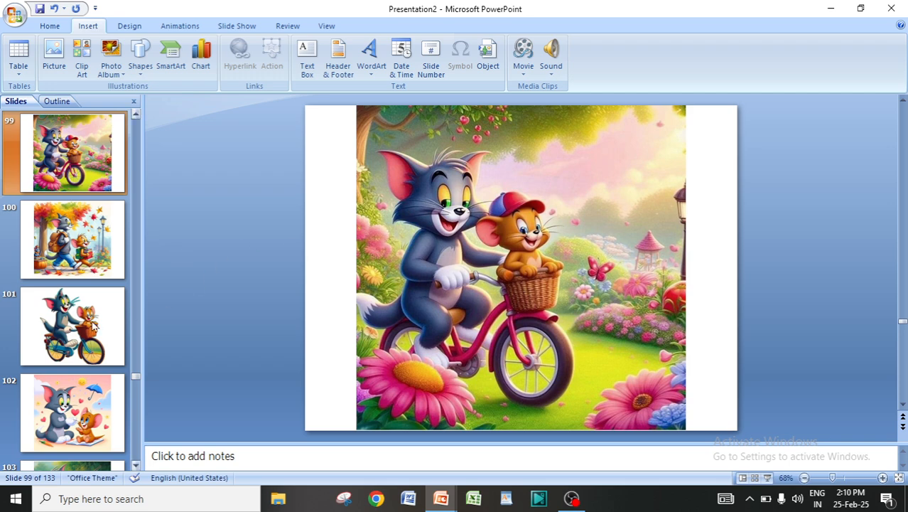
scroll(94, 326, down, 11)
click(83, 167)
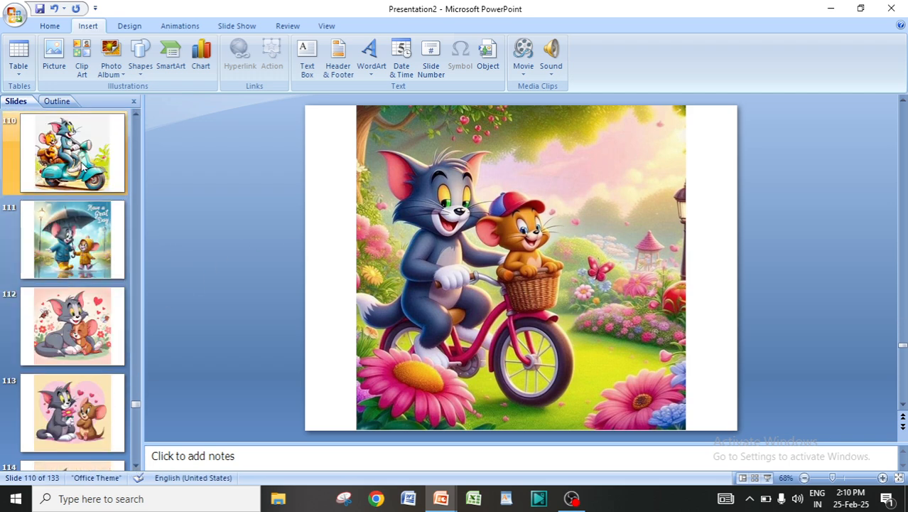
click(73, 249)
click(69, 324)
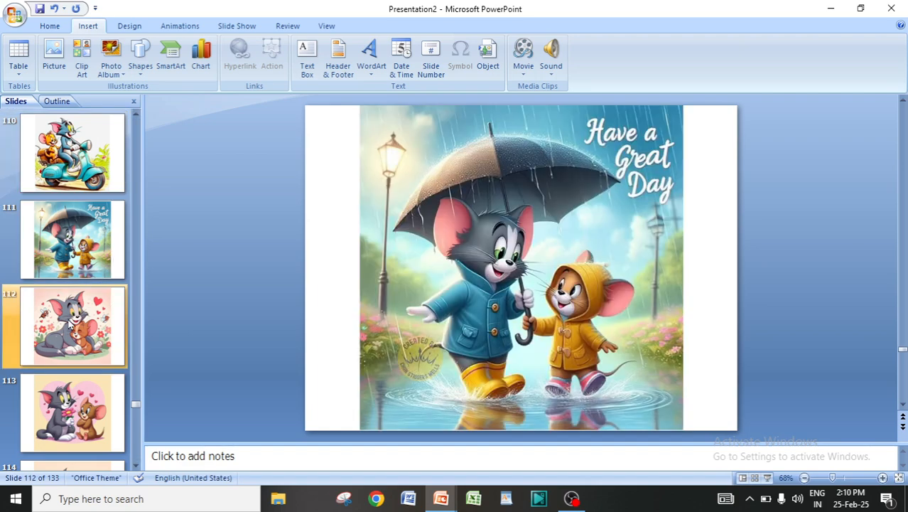
scroll(123, 370, up, 20)
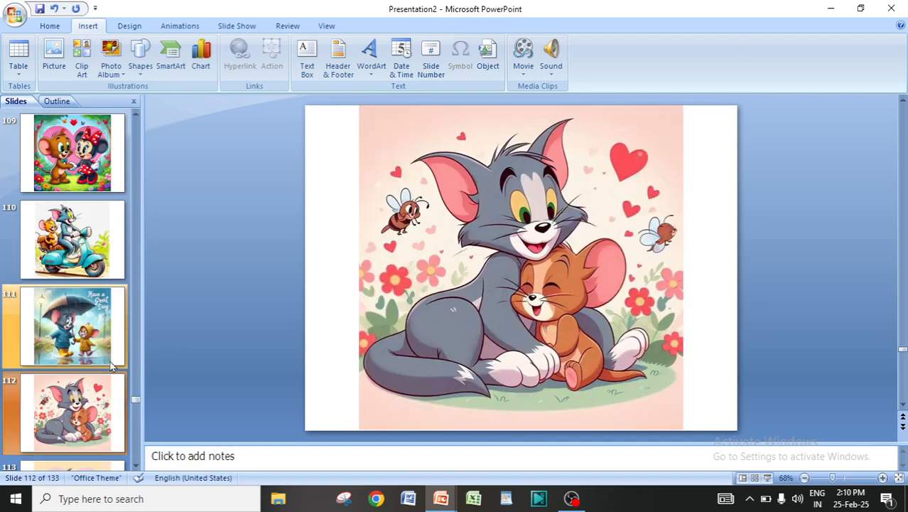
scroll(122, 364, up, 20)
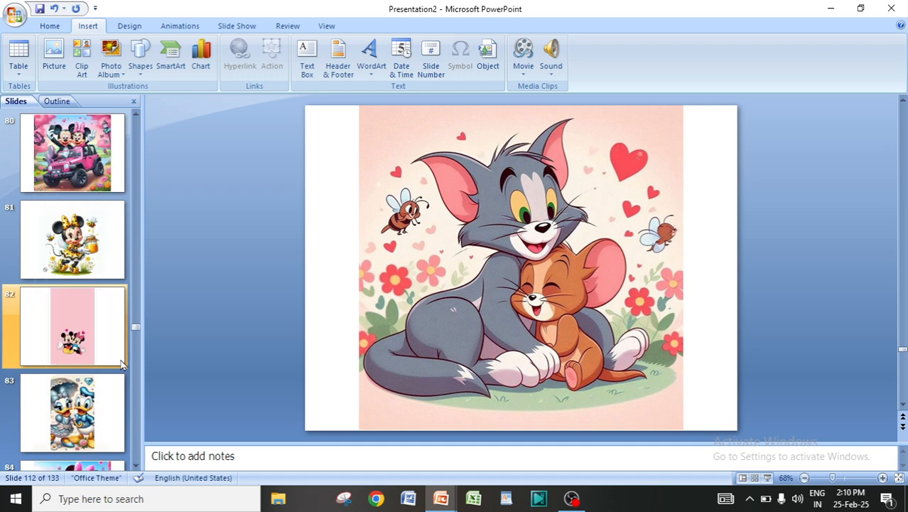
scroll(122, 364, up, 6)
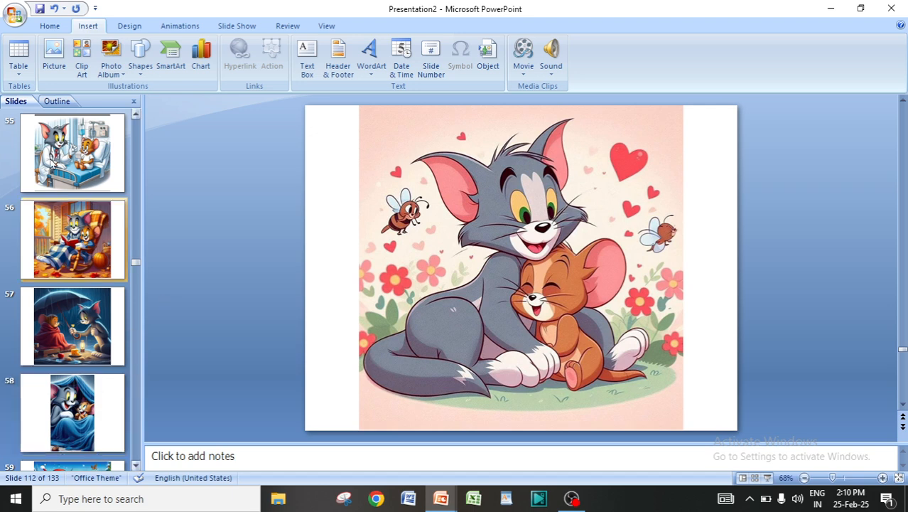
Step: Delete all slides from the presentation and add a single blank slide in their place
click(49, 25)
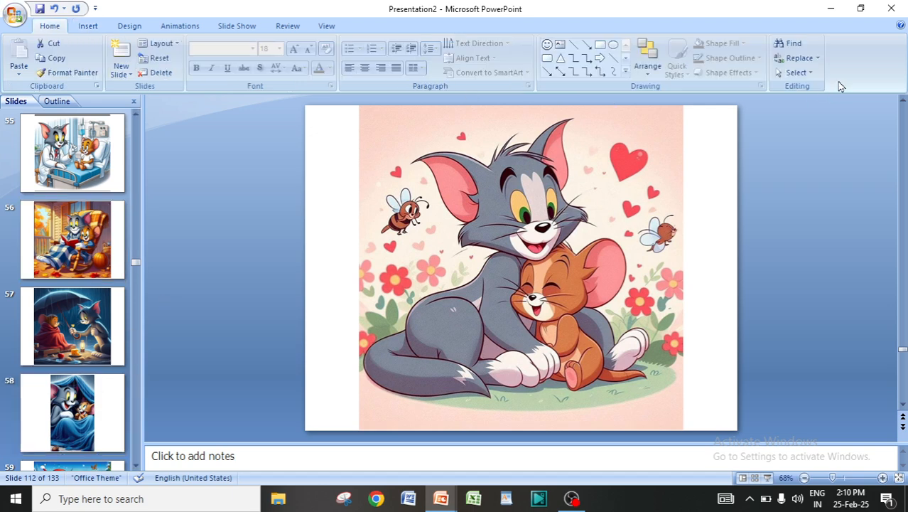
click(796, 72)
click(818, 89)
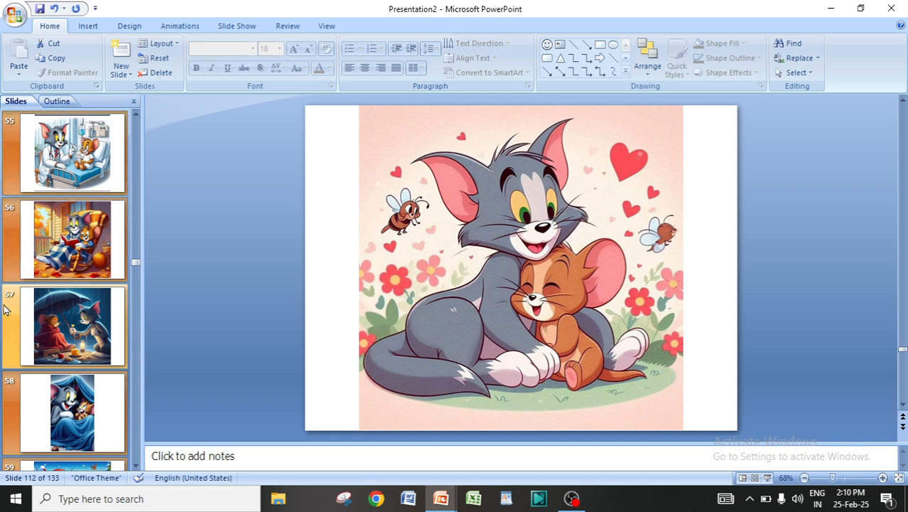
key(Delete)
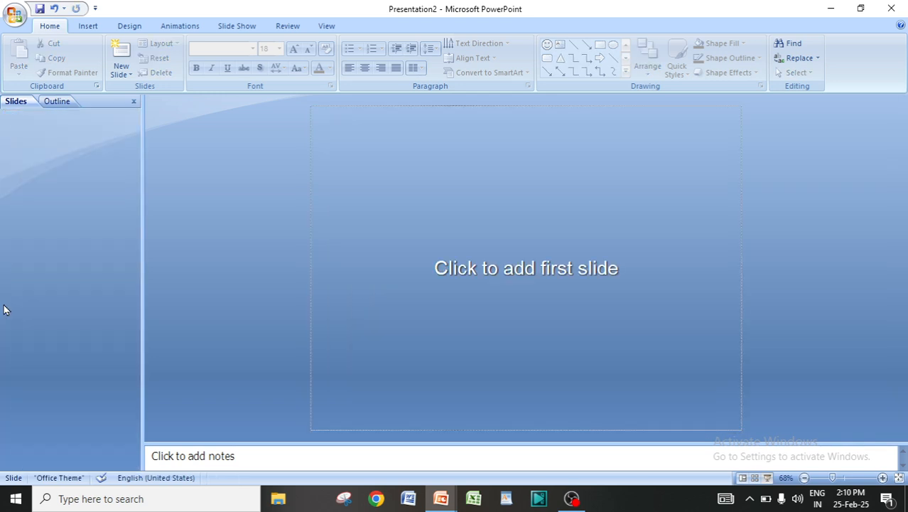
click(123, 74)
click(145, 270)
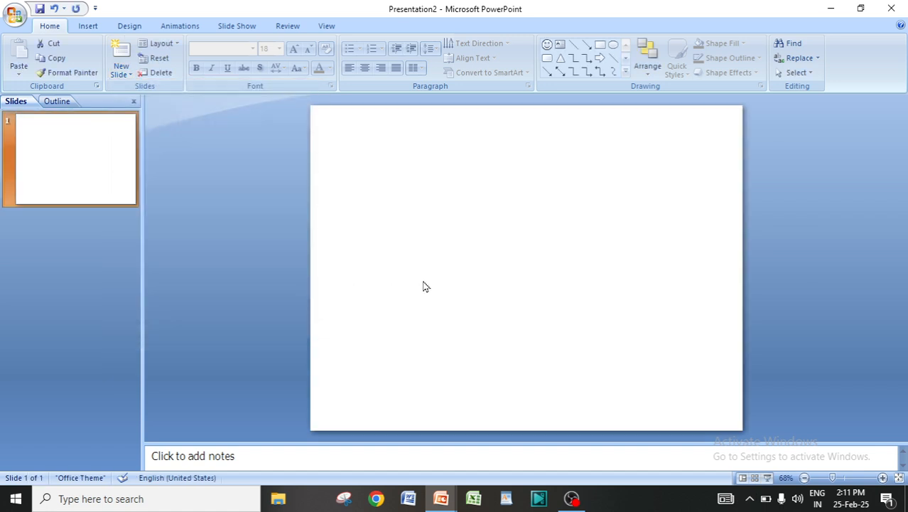
Step: Start a new photo album and browse to the Downloads folder for its pictures
click(87, 27)
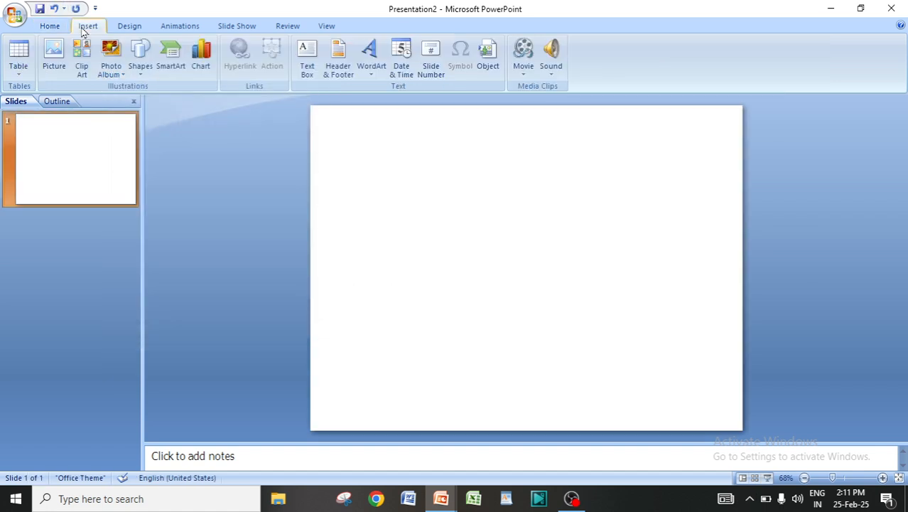
click(111, 54)
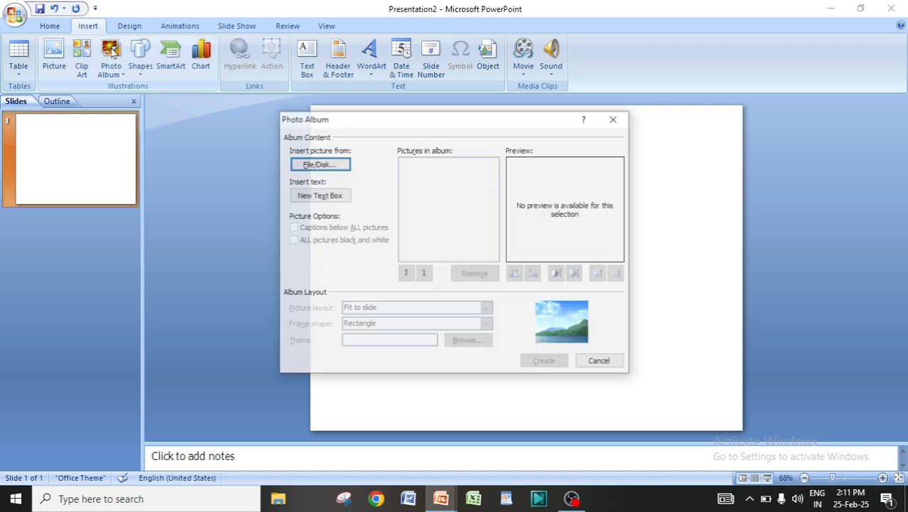
click(310, 167)
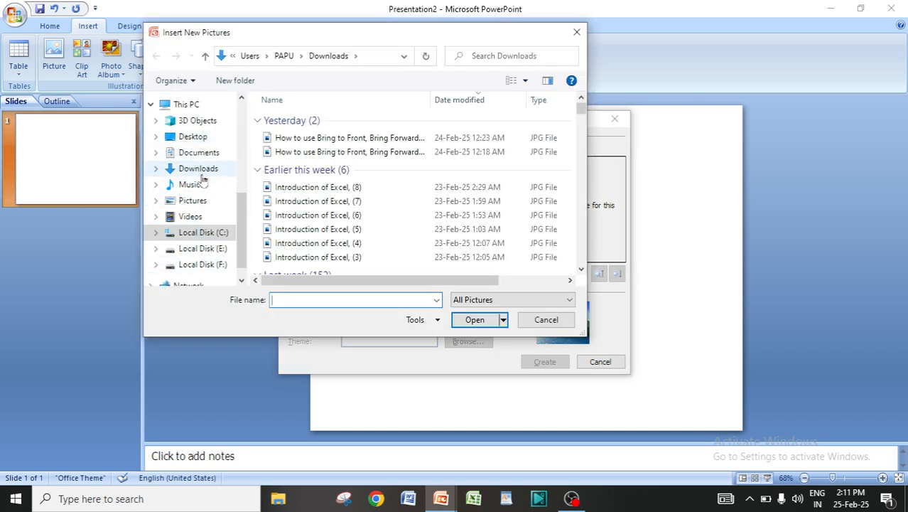
click(200, 170)
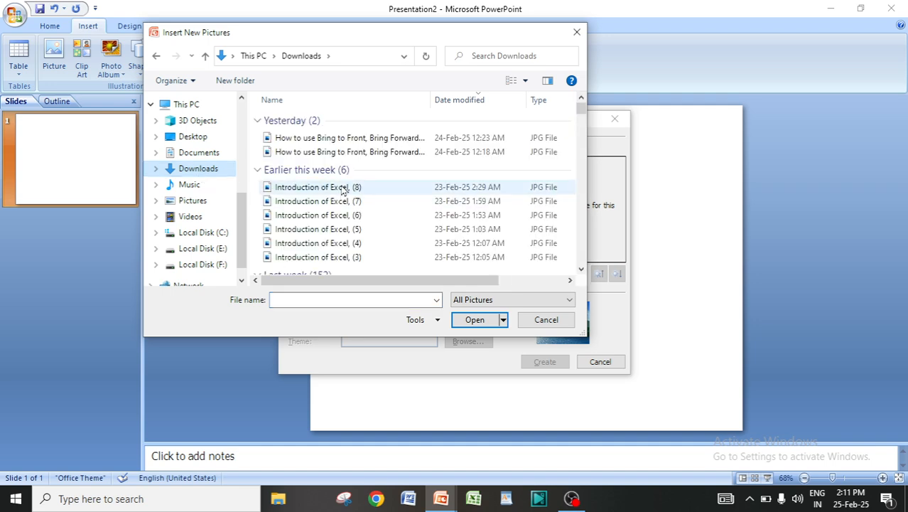
Step: Insert pictures 40 through 110 from the Downloads folder into the album, checking the selected range in the file list
scroll(352, 186, down, 1)
scroll(352, 189, down, 8)
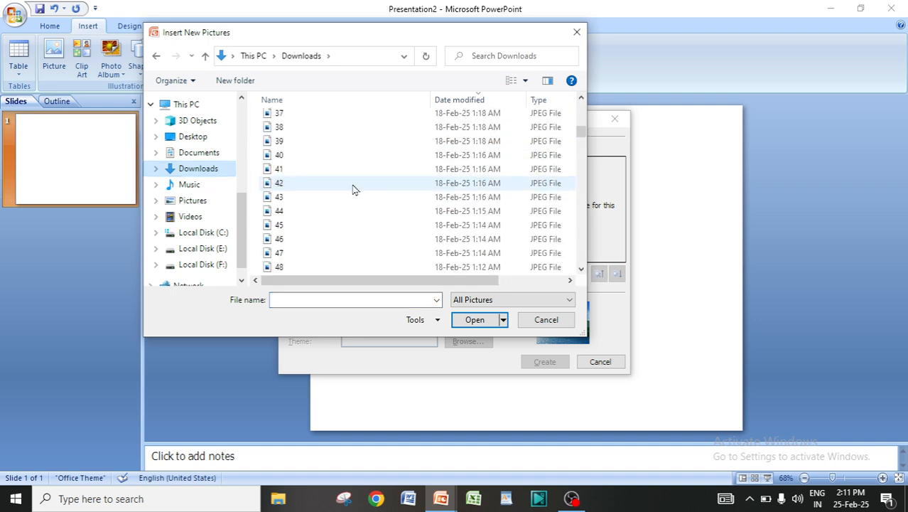
click(280, 156)
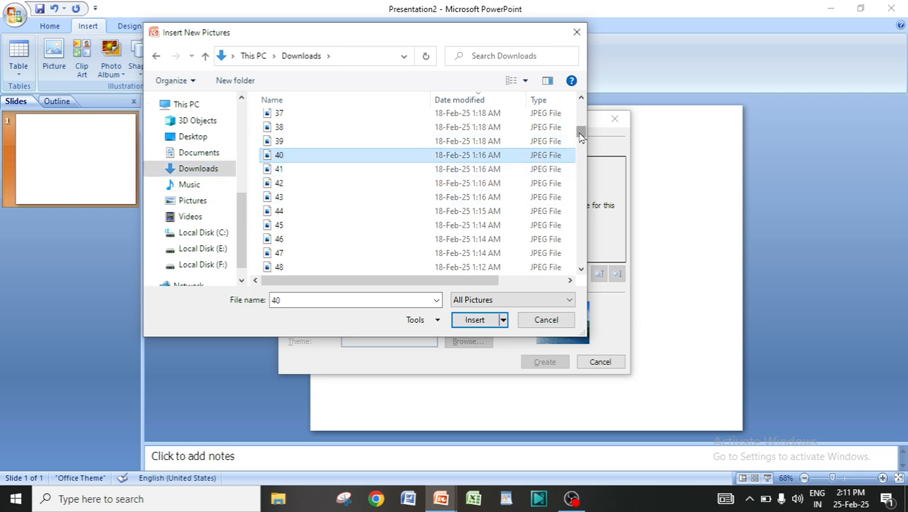
drag(580, 133, 556, 183)
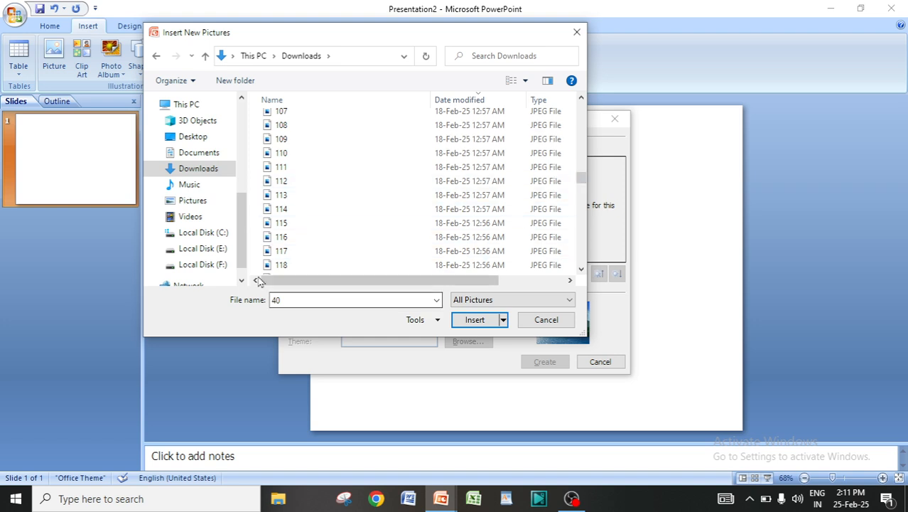
shift+click(290, 155)
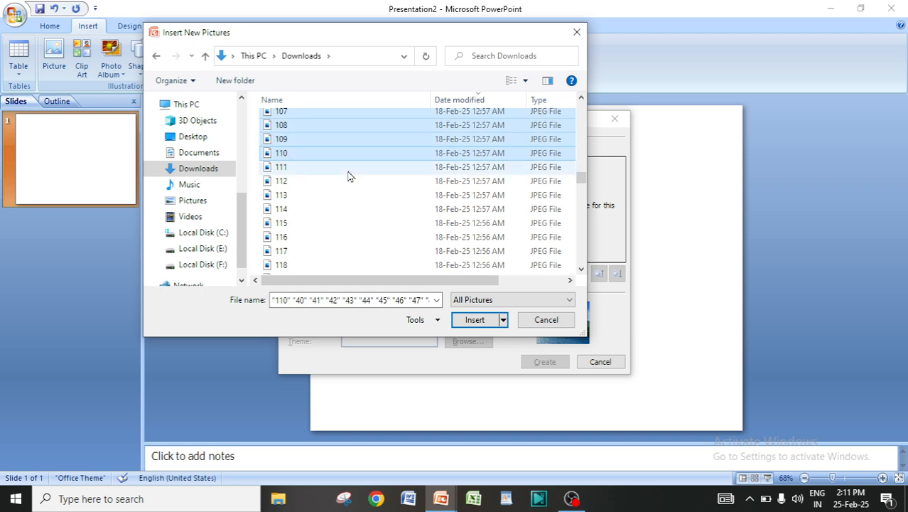
scroll(349, 174, up, 4)
scroll(390, 228, up, 13)
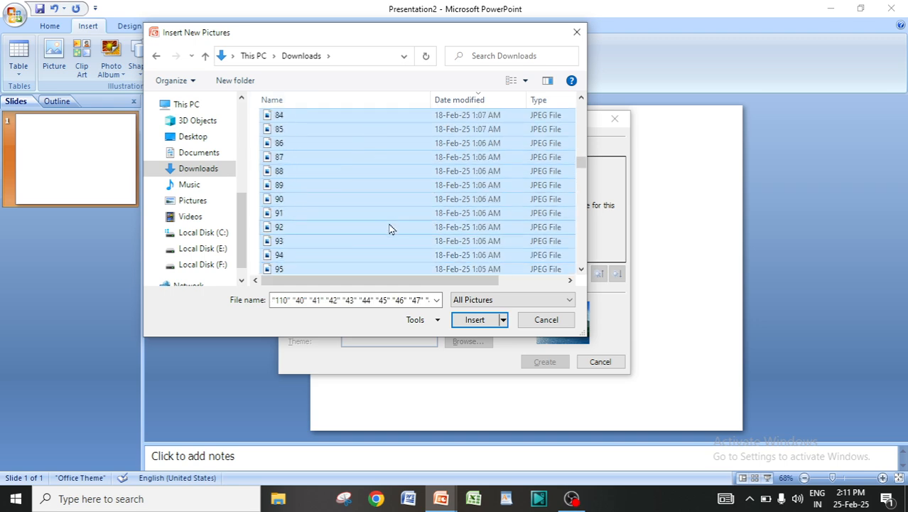
scroll(363, 176, down, 16)
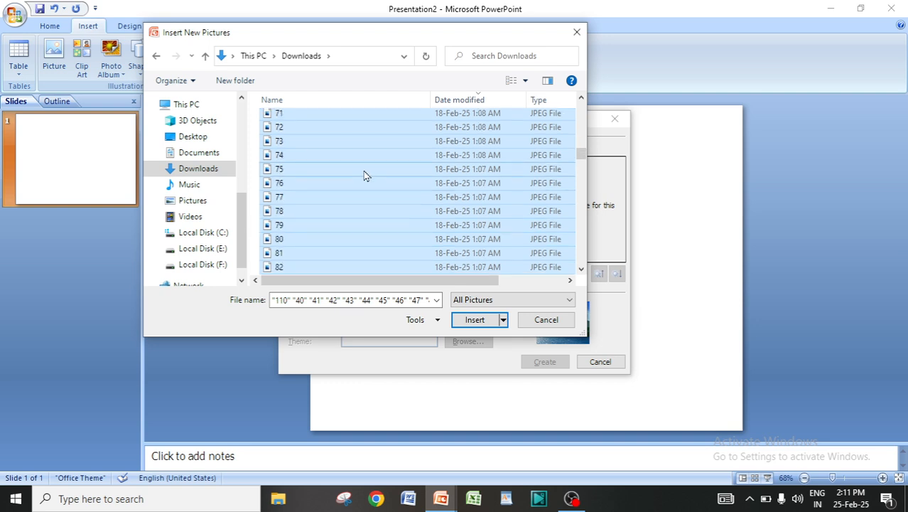
scroll(334, 174, down, 4)
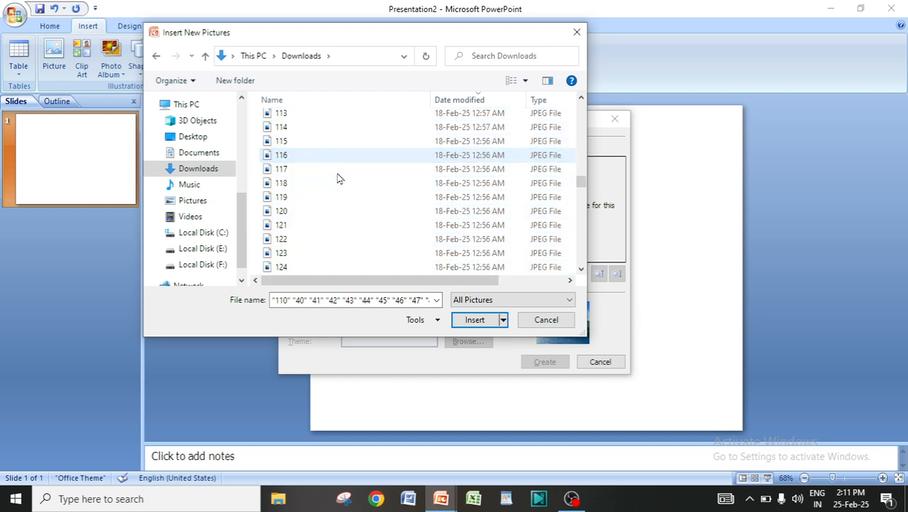
scroll(355, 227, up, 3)
scroll(356, 227, up, 5)
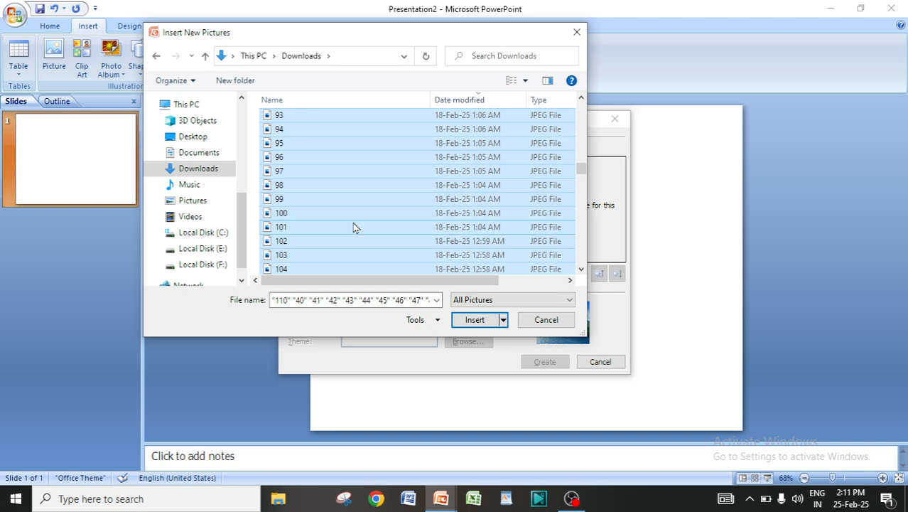
click(476, 320)
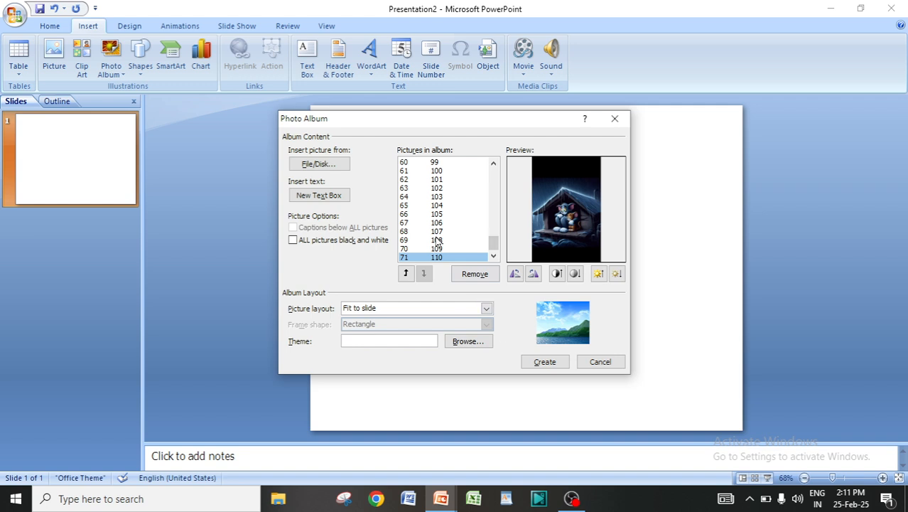
Step: Preview several of the album's pictures between 99 and 108, and create the photo album
click(408, 162)
click(408, 171)
click(408, 187)
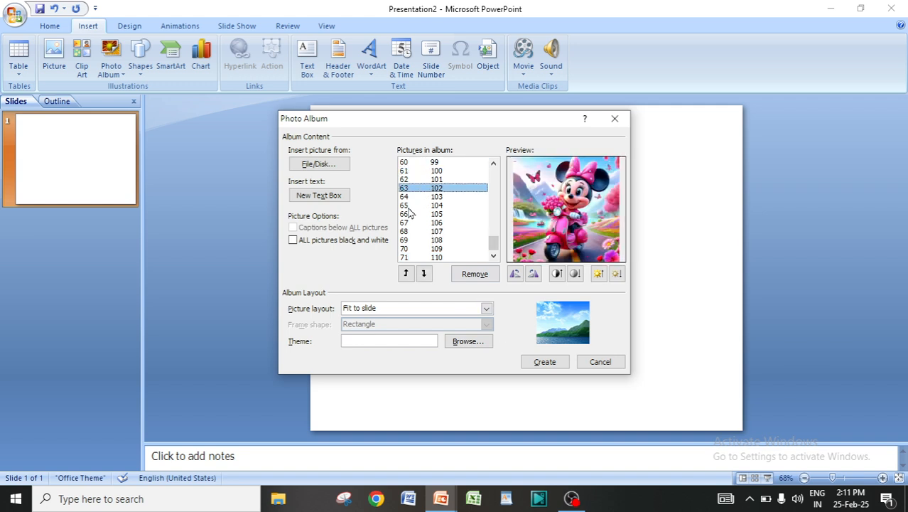
click(408, 205)
click(408, 231)
click(407, 239)
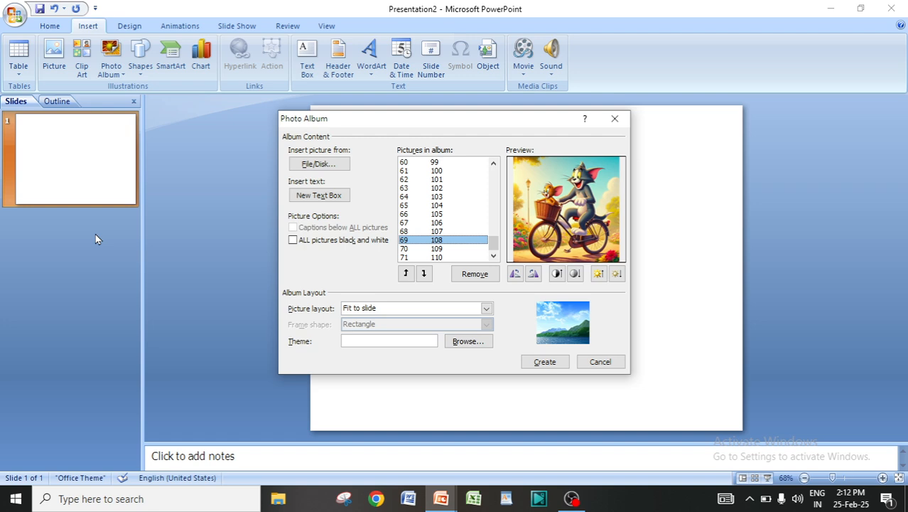
click(544, 362)
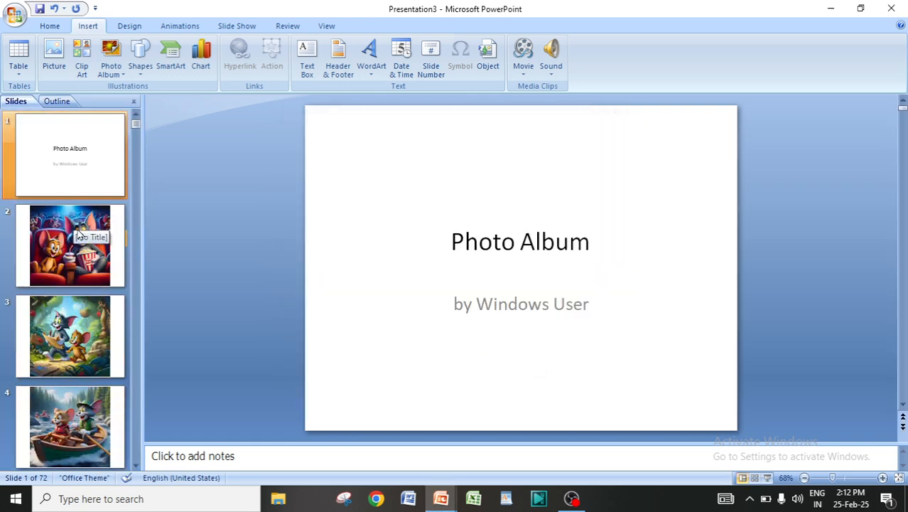
Step: Look through the new album's picture slides from slide 2 to slide 9 in the main view
click(68, 272)
click(82, 327)
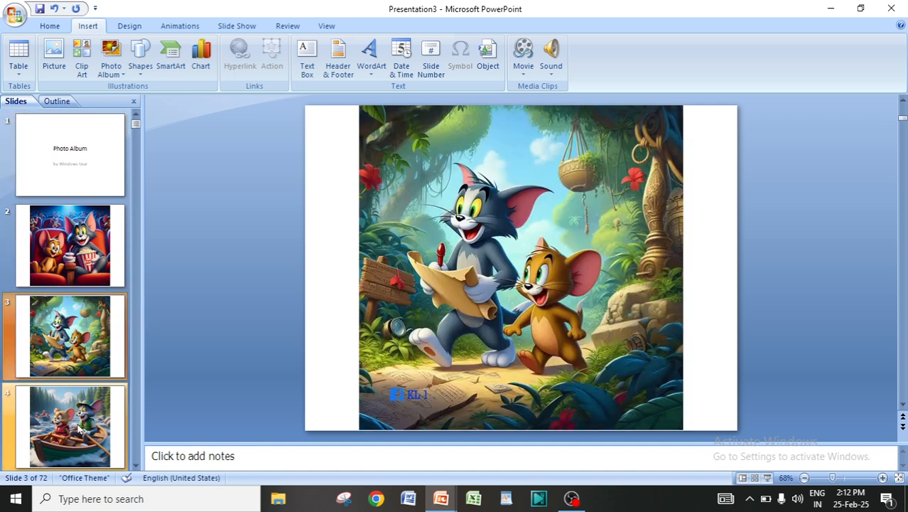
click(85, 410)
scroll(83, 404, down, 3)
click(75, 330)
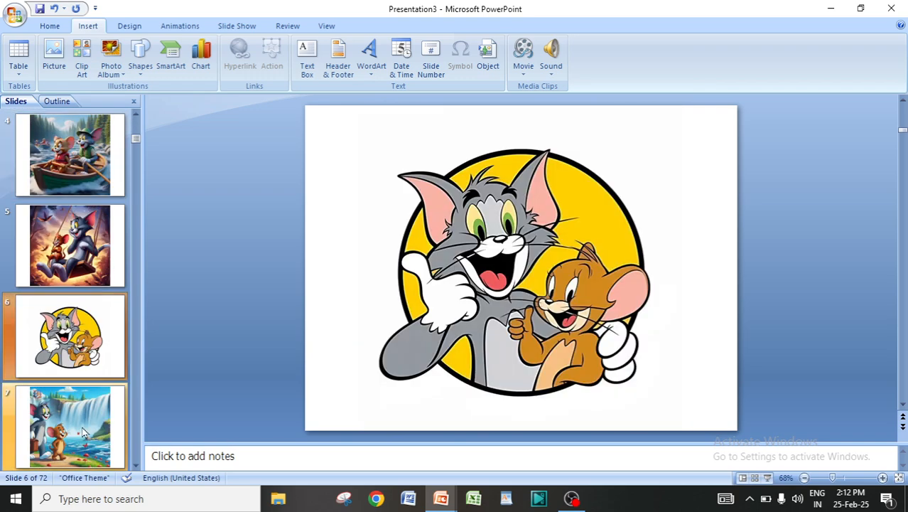
click(86, 433)
scroll(90, 413, down, 2)
click(80, 336)
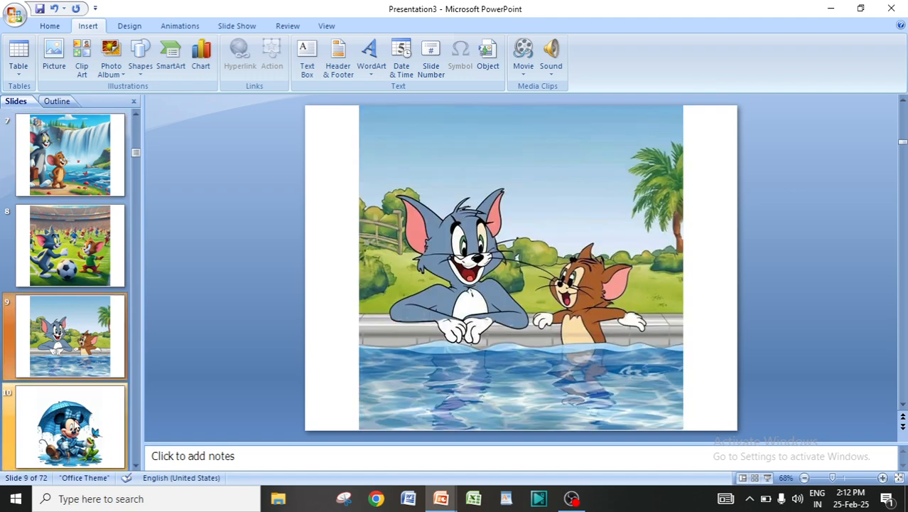
Step: Continue looking through the new album's picture slides from slide 10 to slide 17
click(77, 430)
scroll(80, 430, down, 3)
click(80, 335)
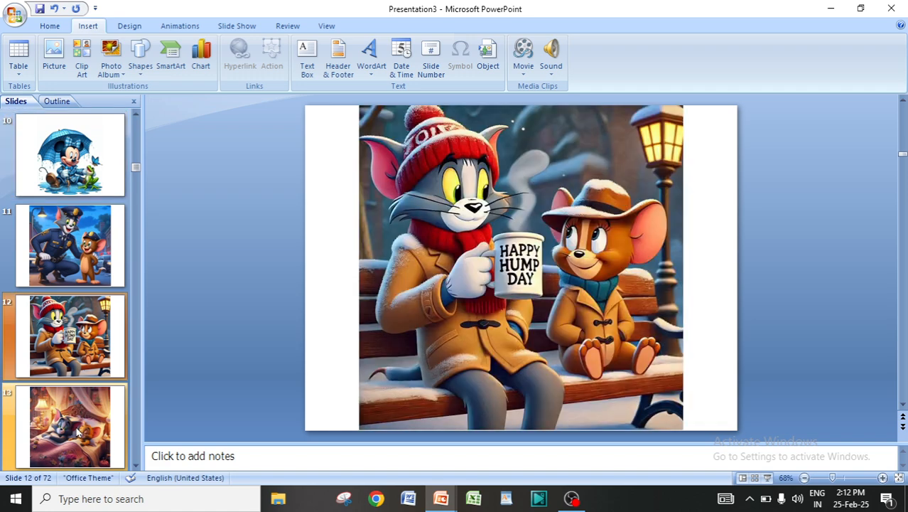
click(78, 430)
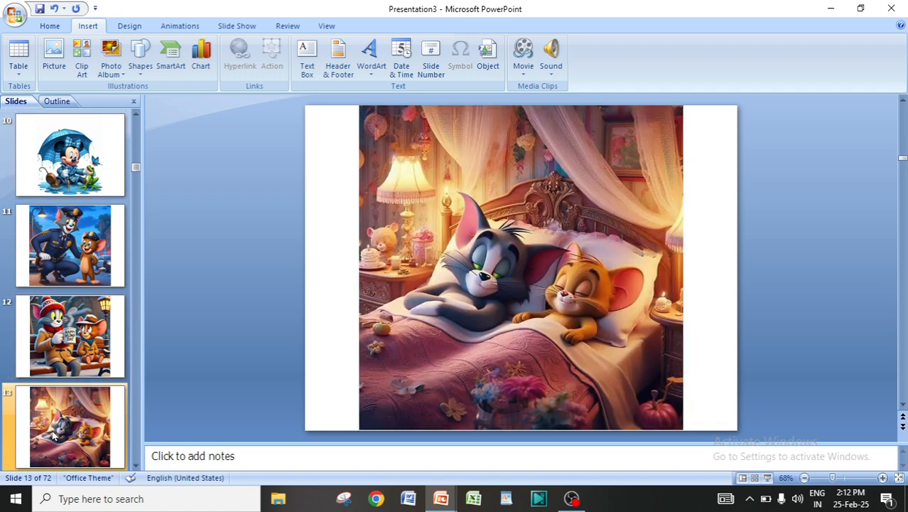
scroll(82, 420, down, 2)
click(76, 416)
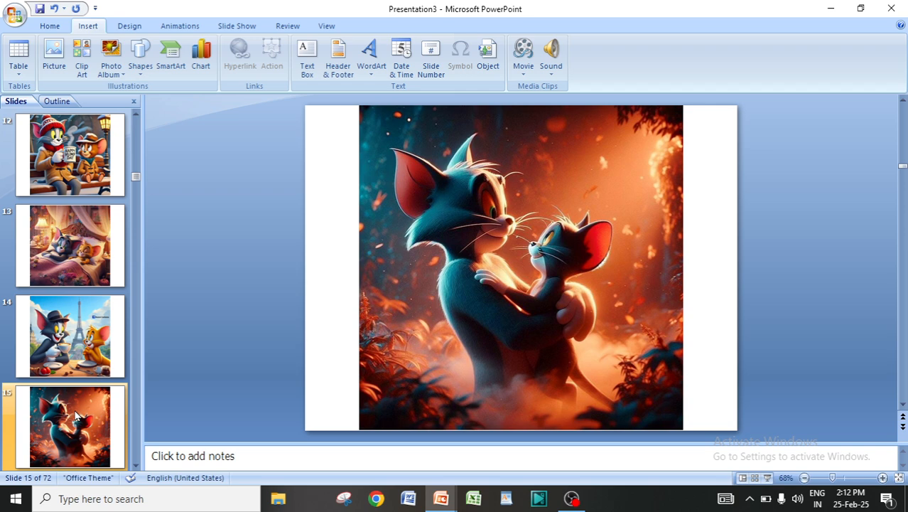
scroll(77, 416, down, 4)
click(71, 276)
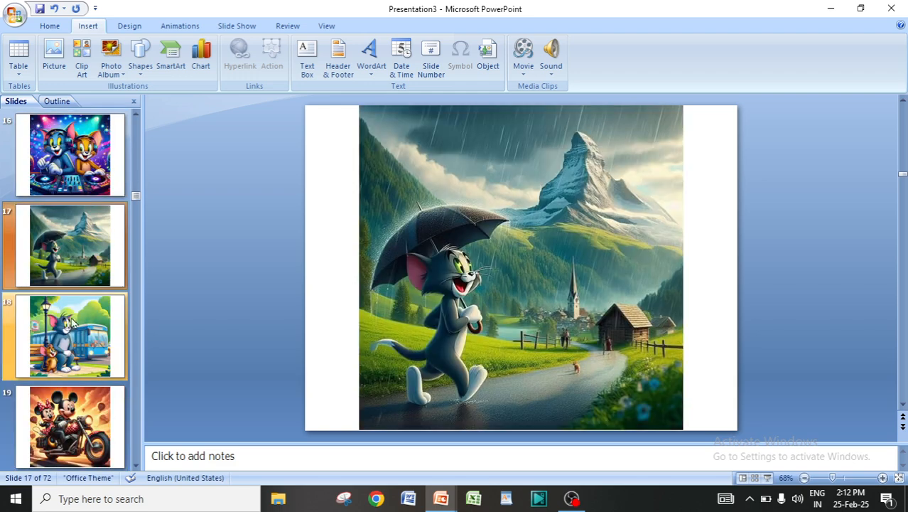
Step: Look through the album's picture slides from slide 18 to slide 24 in the main view
click(77, 348)
click(67, 426)
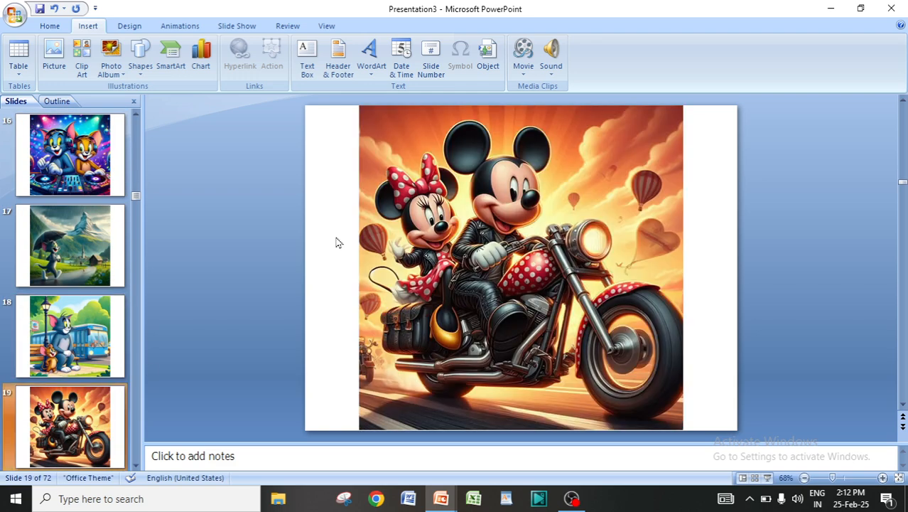
scroll(309, 307, down, 2)
click(99, 362)
key(Down)
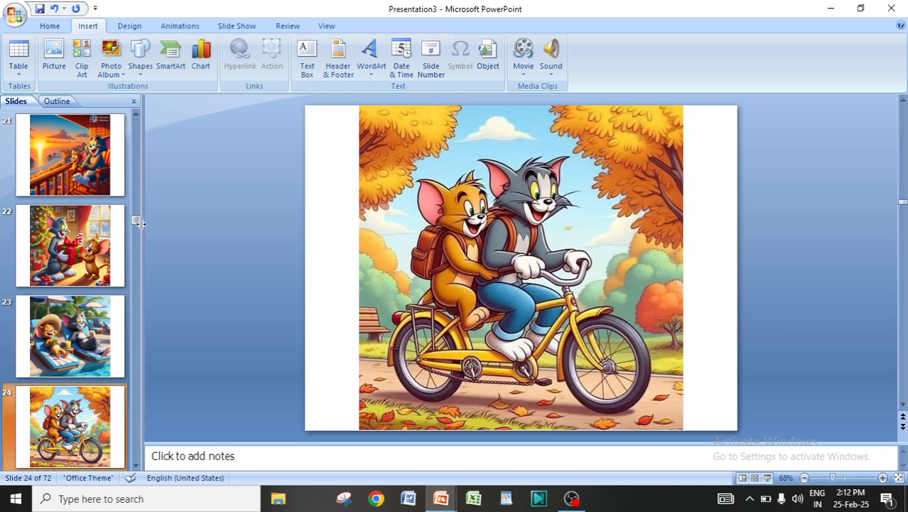
Step: Delete the Photo Album title slide at the start of the presentation
drag(135, 221, 136, 100)
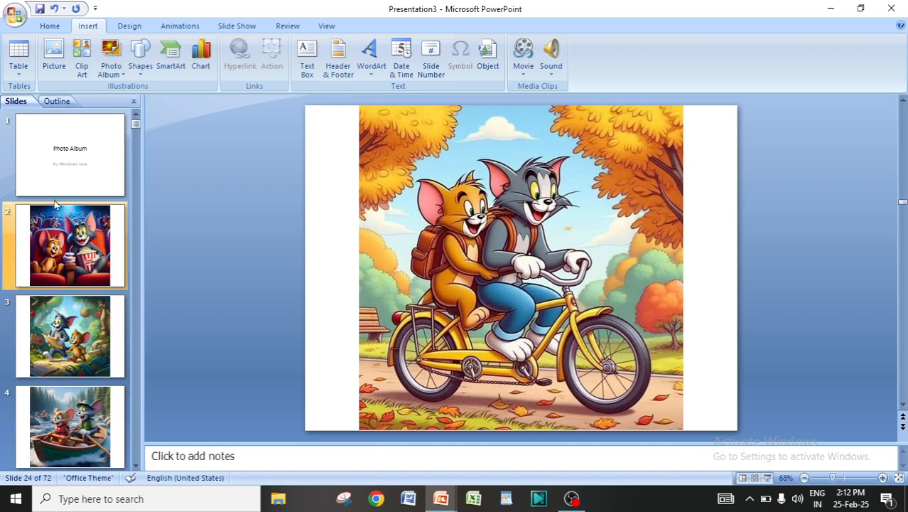
click(76, 152)
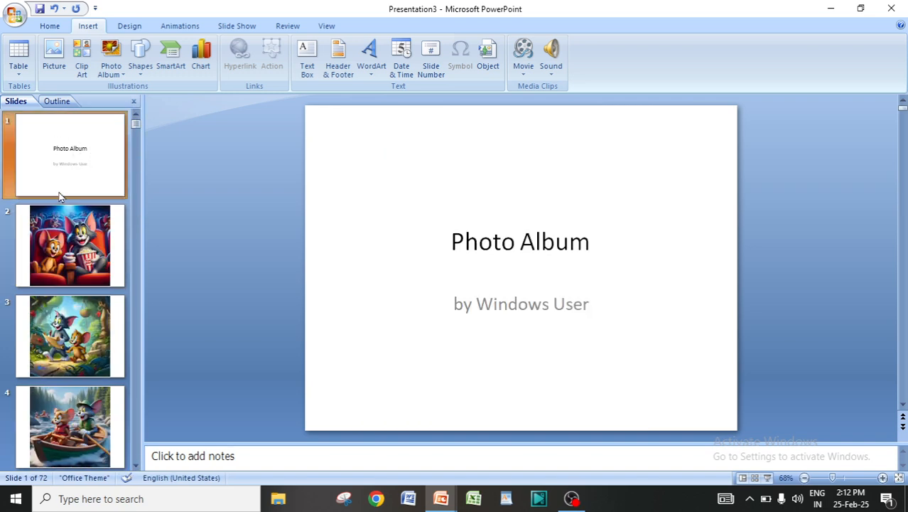
click(50, 27)
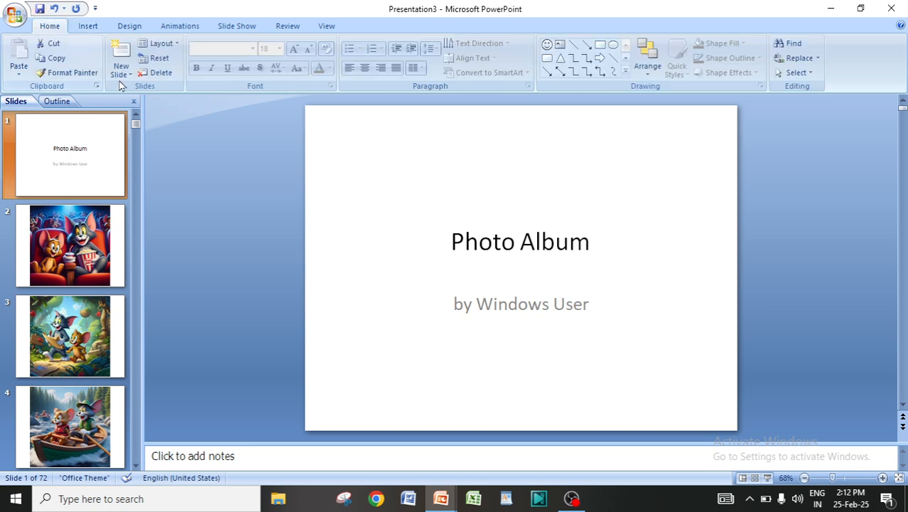
click(157, 73)
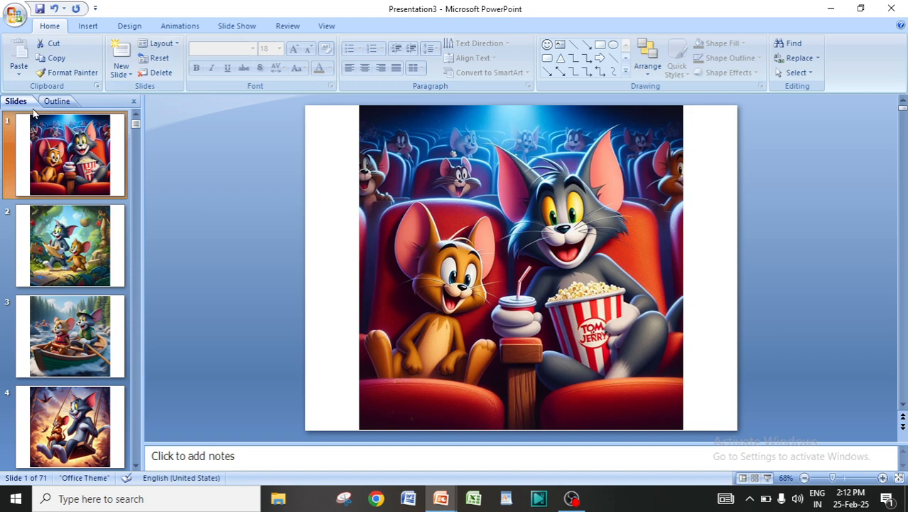
Step: Look through the remaining picture slides from slide 9 to slide 13 in the main view
scroll(72, 245, down, 8)
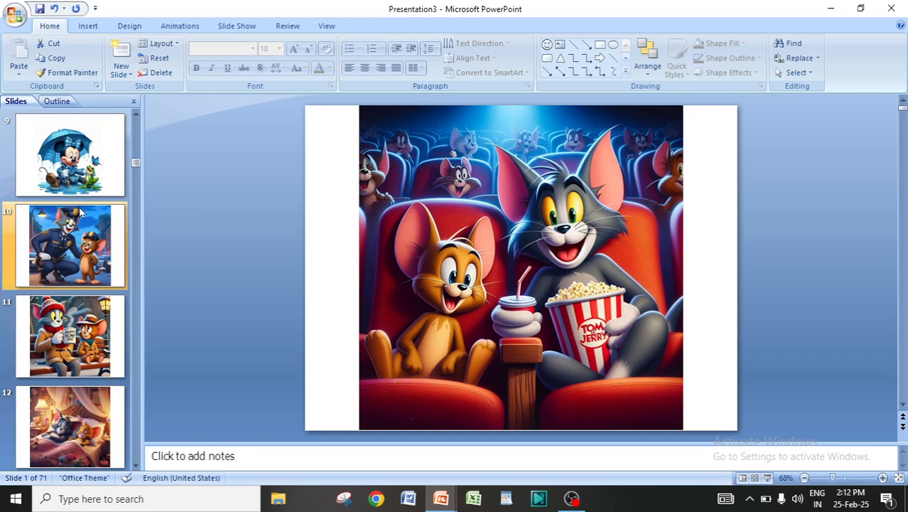
click(77, 154)
click(82, 277)
click(81, 309)
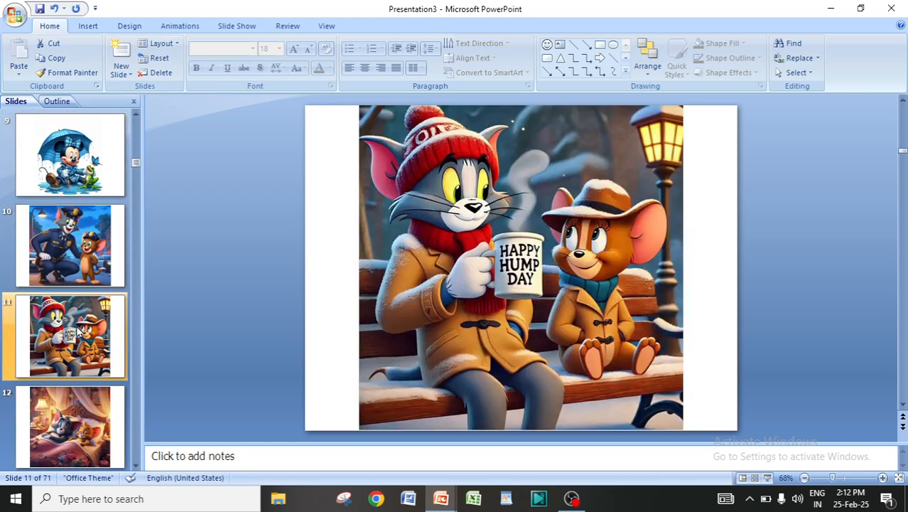
scroll(79, 331, down, 2)
key(Down)
key(Down)
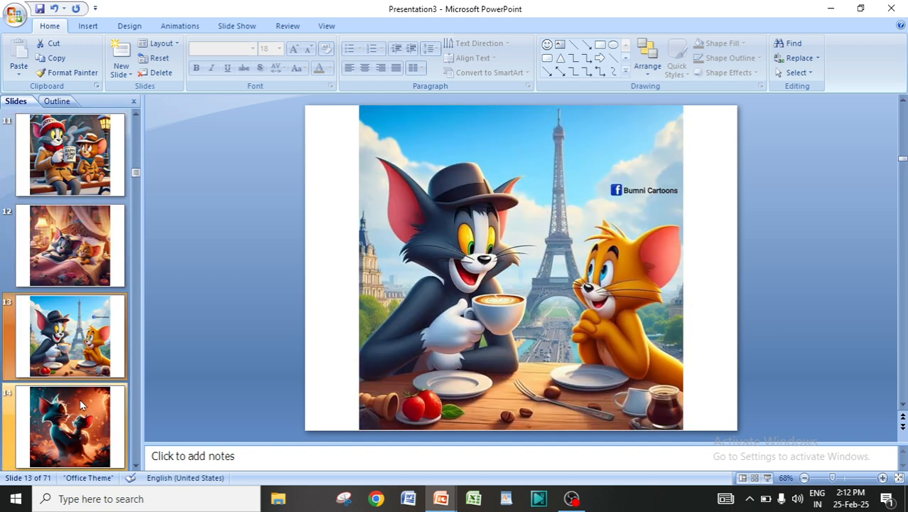
Step: Continue reviewing the picture slides from slide 15 to slide 18 in the main view
scroll(79, 405, down, 2)
click(86, 323)
click(80, 410)
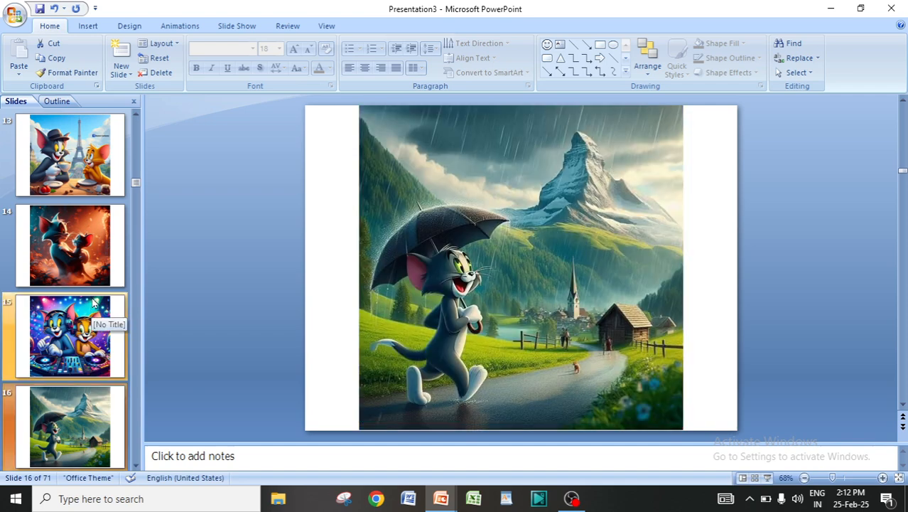
scroll(96, 304, down, 3)
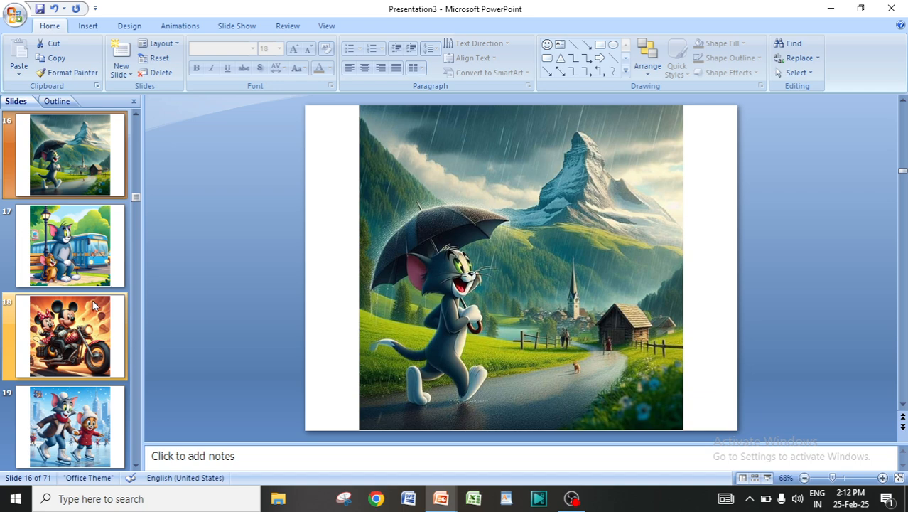
click(87, 26)
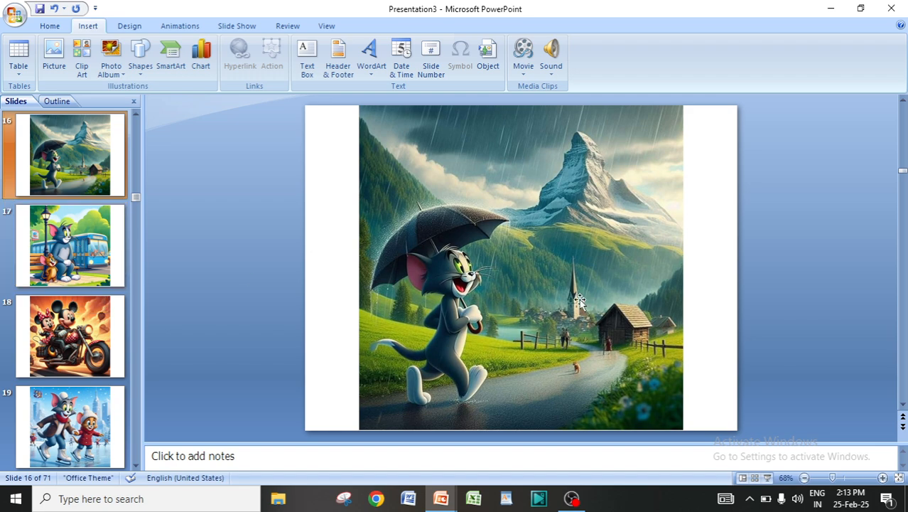
click(82, 351)
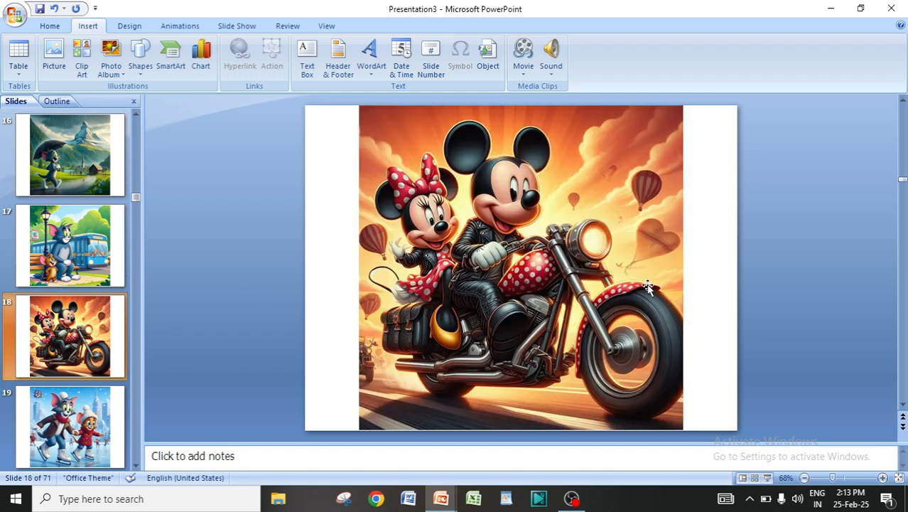